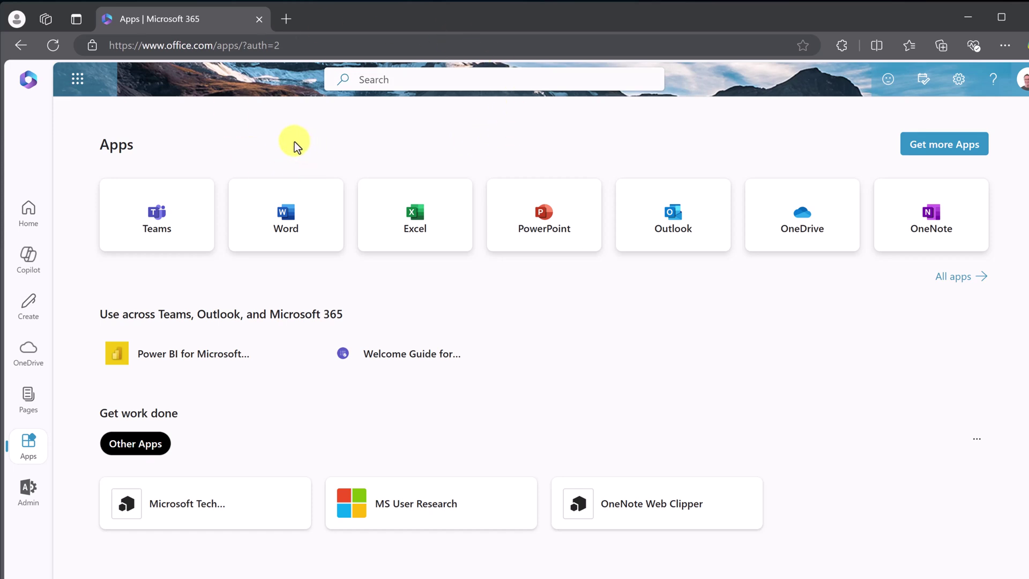
- Open Planner from the Microsoft 365 All apps catalogue in a new tab
click(78, 84)
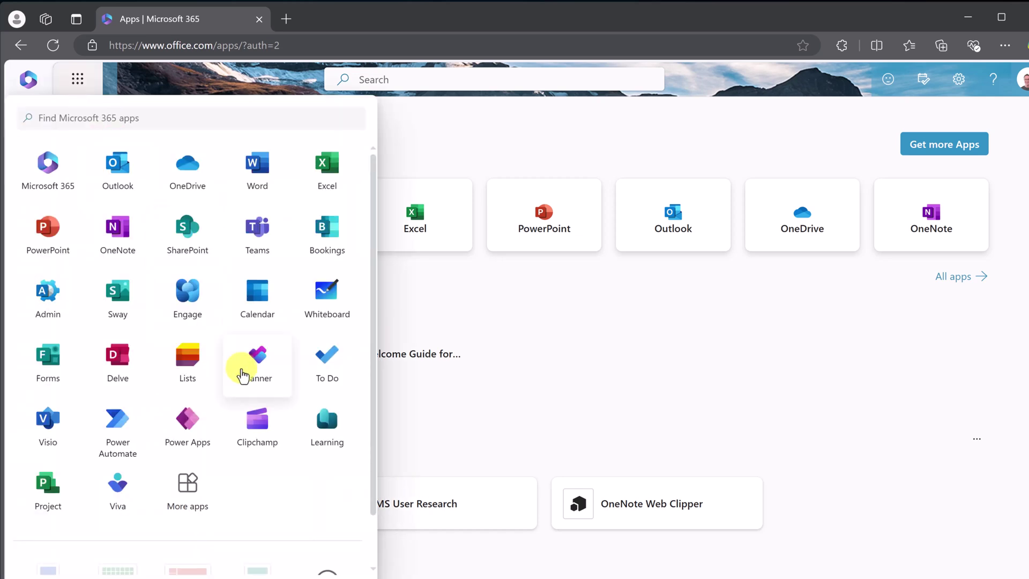
click(247, 368)
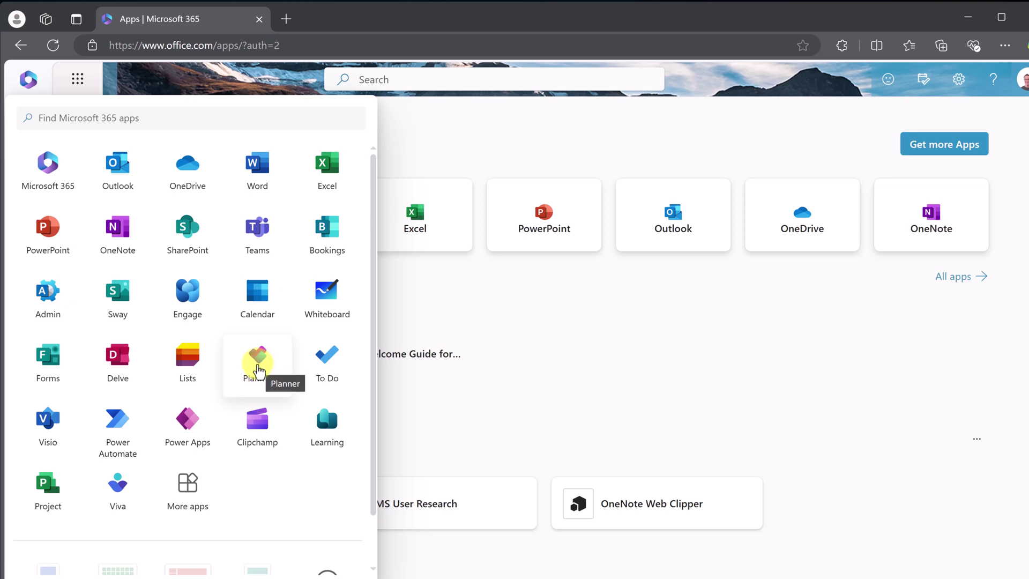
click(666, 162)
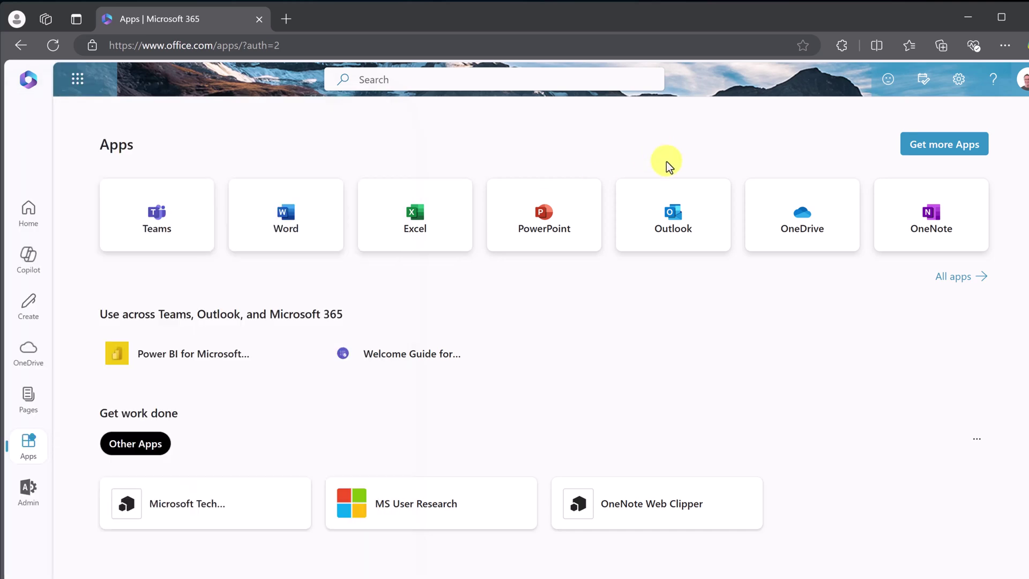
click(956, 280)
scroll(621, 315, down, 6)
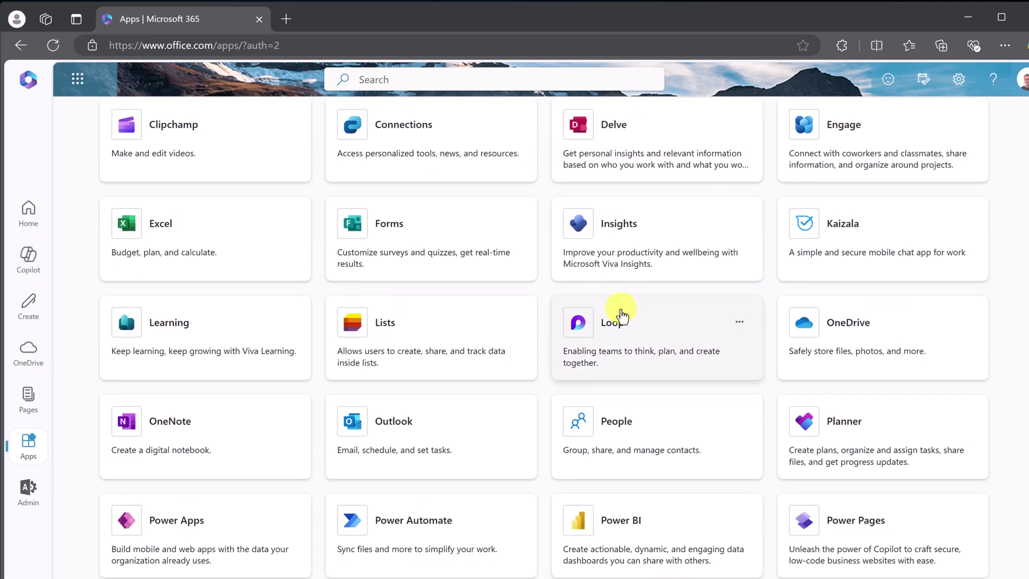
scroll(621, 316, down, 1)
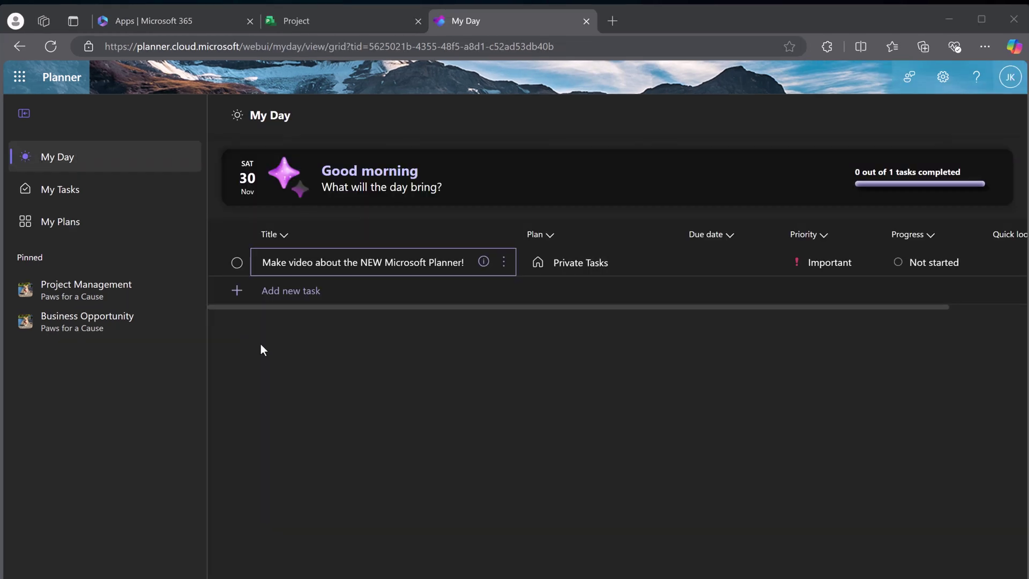
- Add a new private task to My Day and pick its due date from the calendar
click(299, 298)
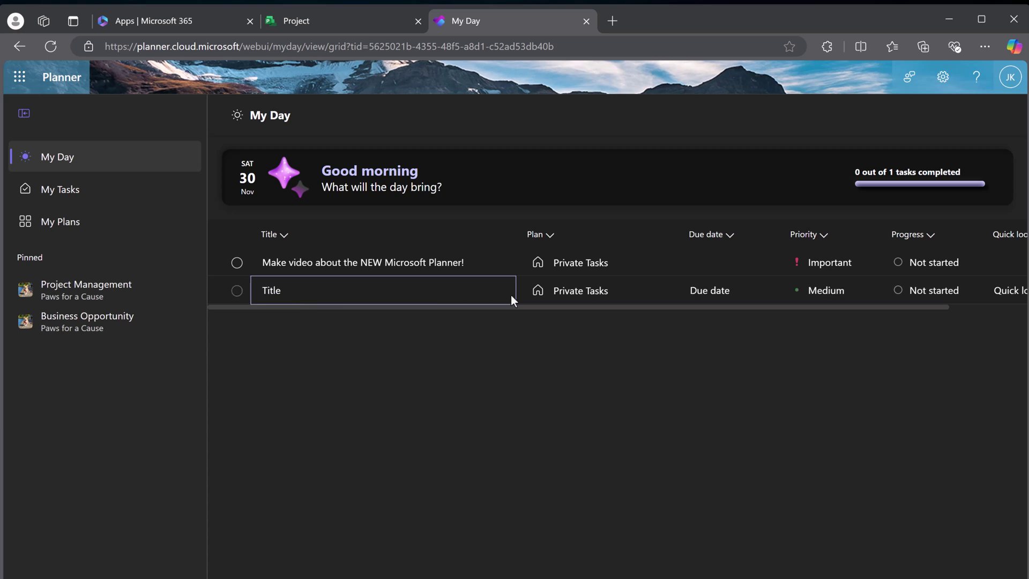
click(703, 293)
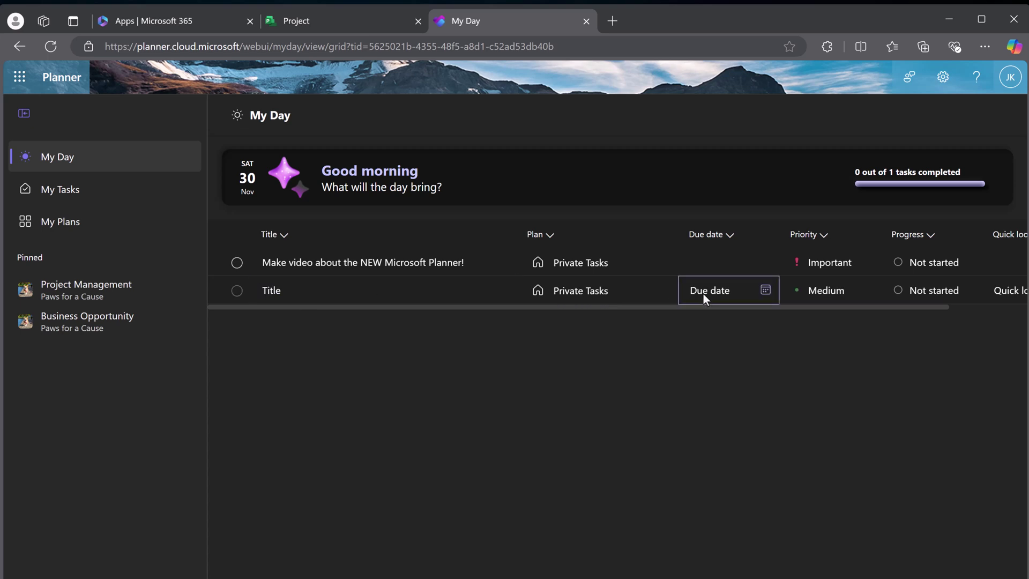
click(766, 291)
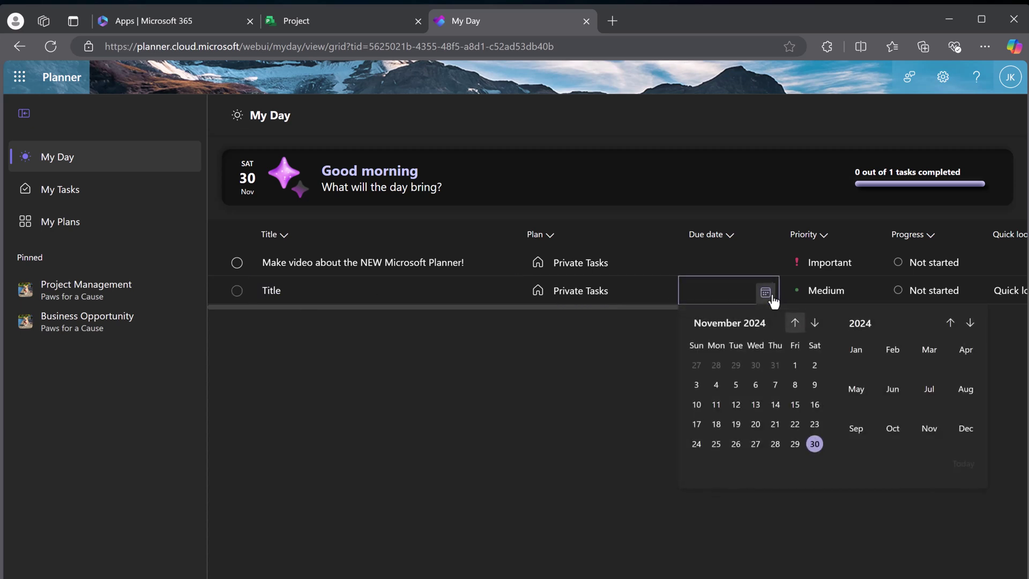
- Move the Document Scope Management Plan card, then view the plan as grid, calendar and charts
click(77, 190)
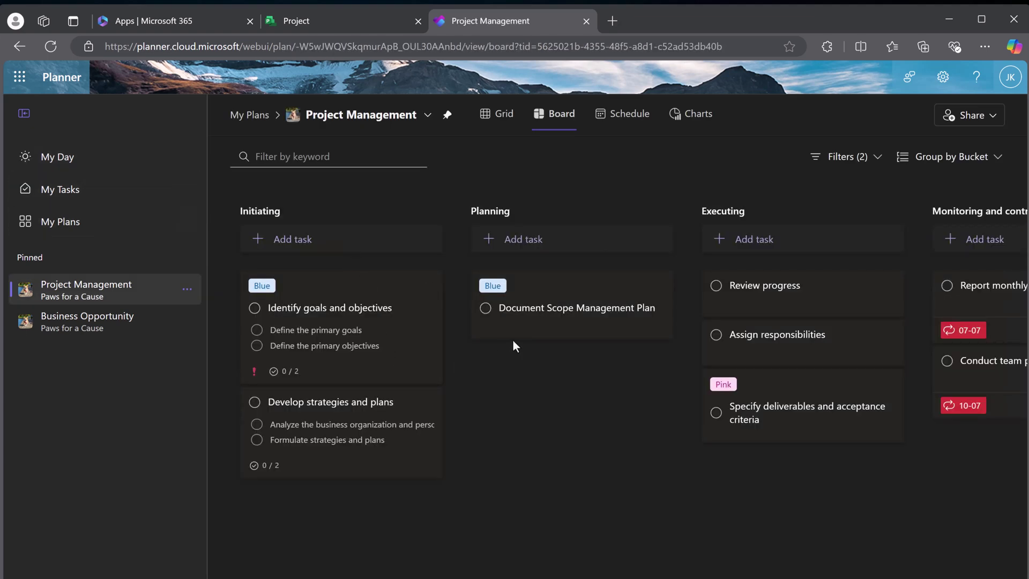
drag(513, 337, 544, 349)
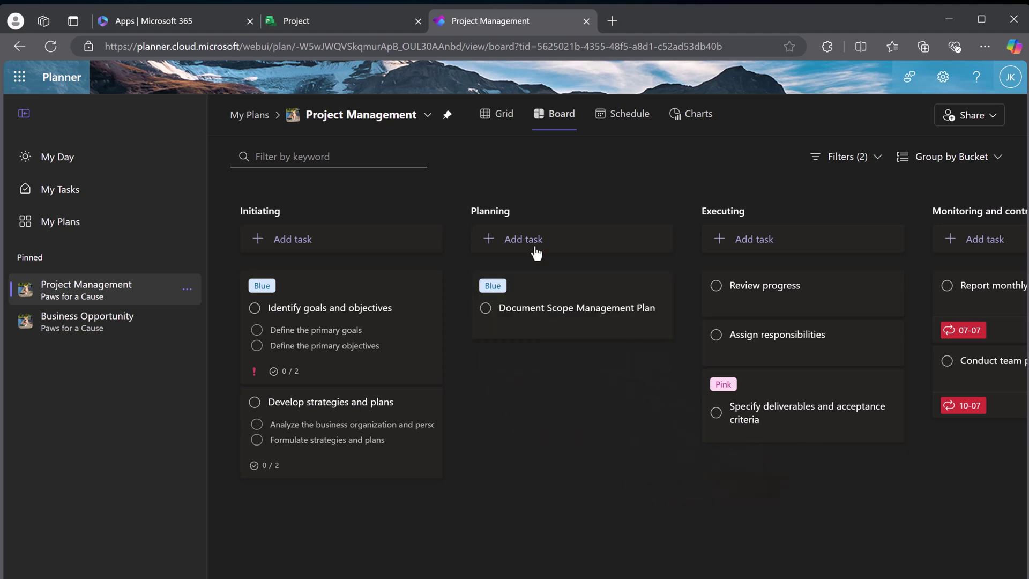
click(496, 120)
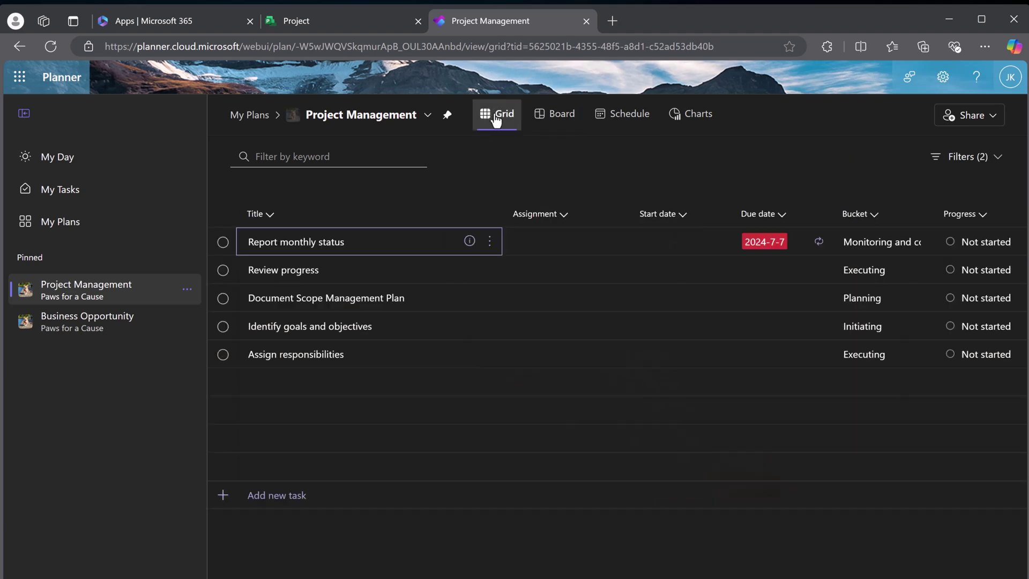
click(613, 118)
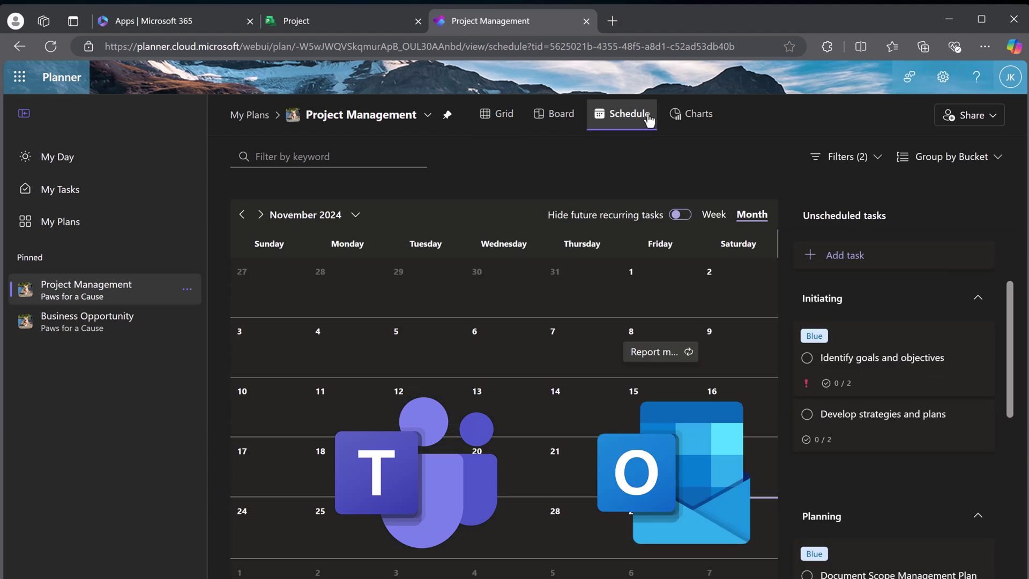
click(704, 123)
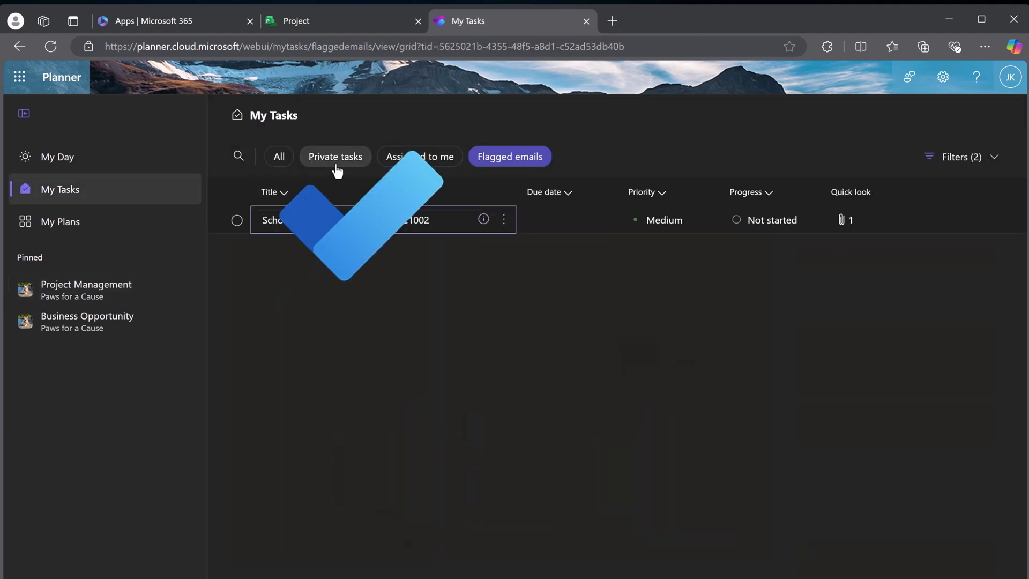
- Filter tasks by Private tasks, Assigned to me and Flagged emails
click(338, 168)
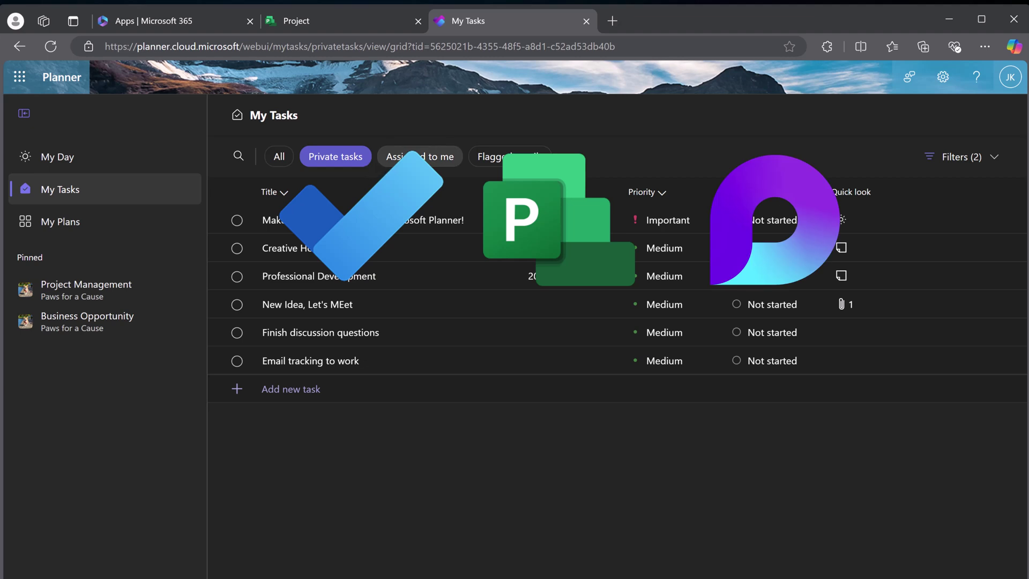
click(420, 157)
click(496, 161)
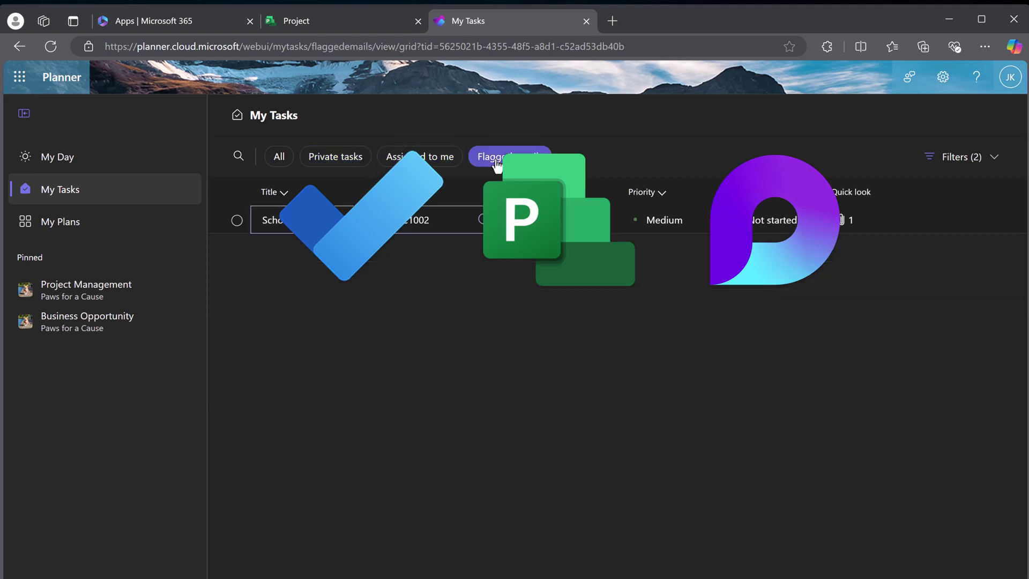
- Browse My Plans as Shared, Personal, then Recent plans
click(76, 232)
click(347, 161)
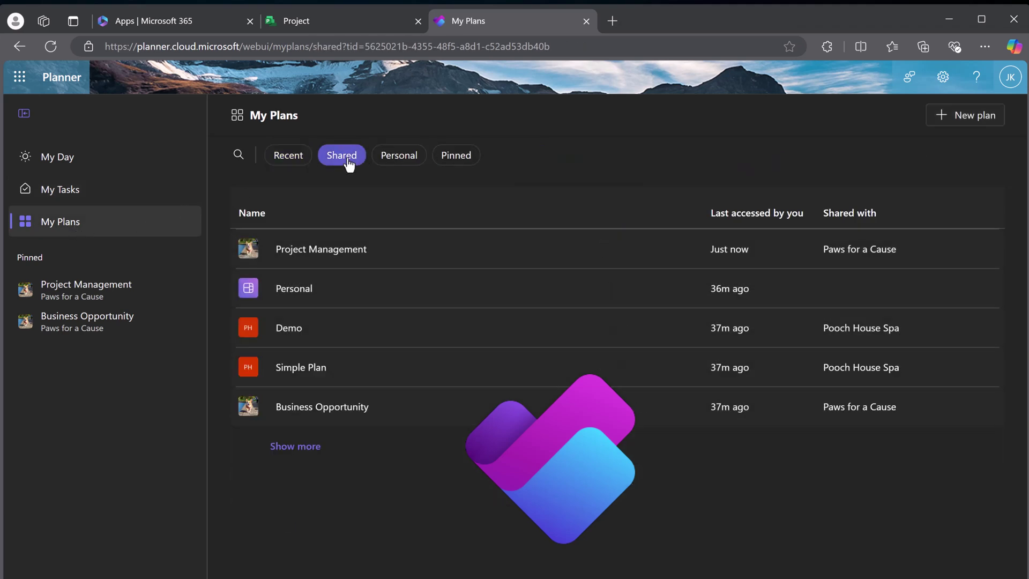
click(394, 162)
click(284, 162)
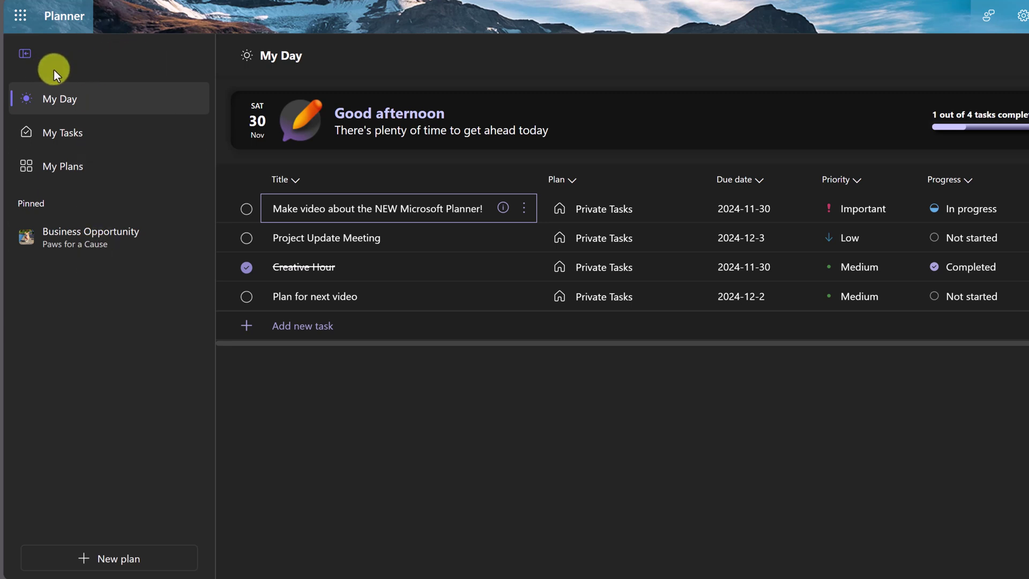
- Collapse and restore the sidebar, then show My Tasks with the All filter
click(25, 53)
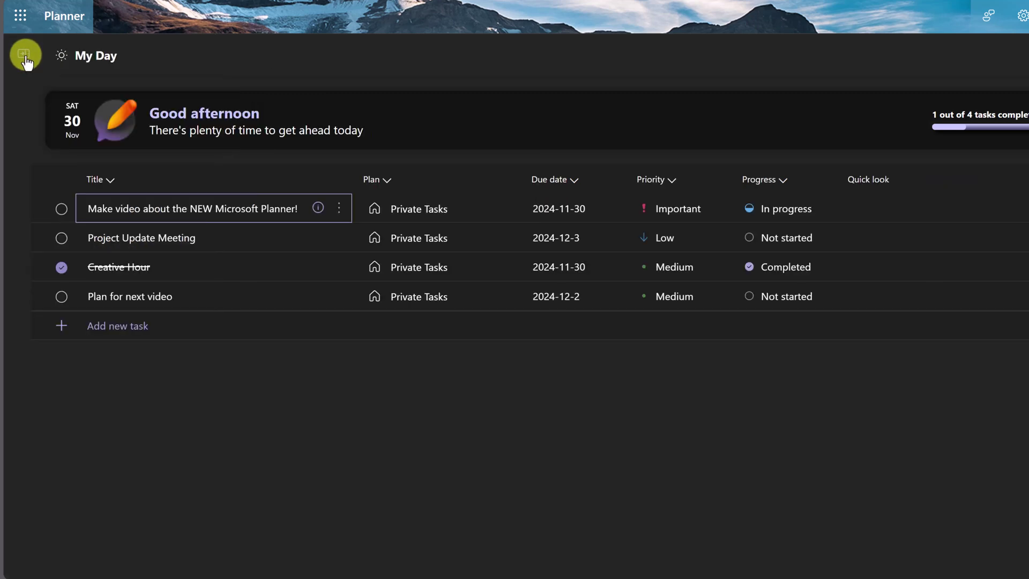
click(25, 55)
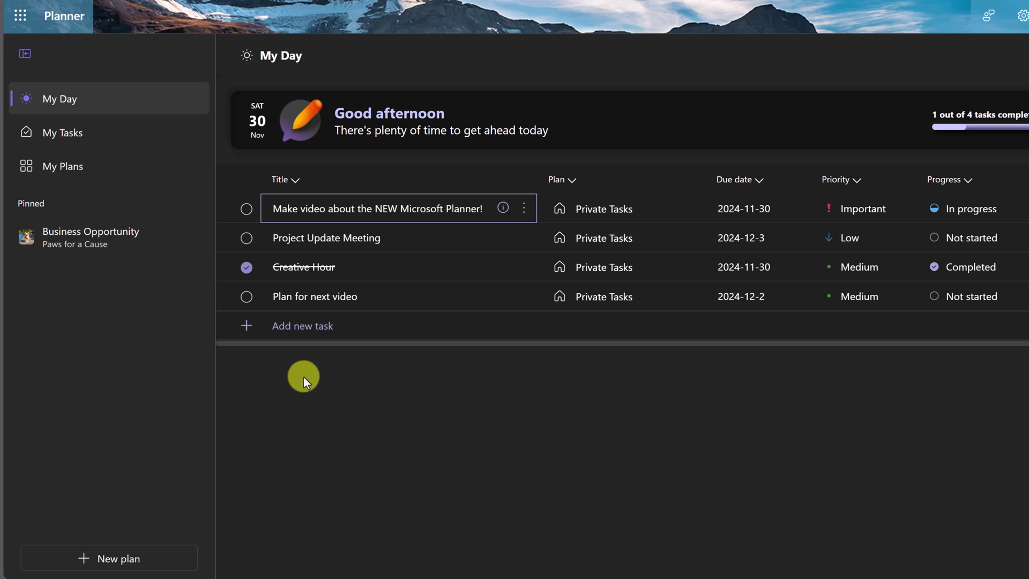
click(85, 138)
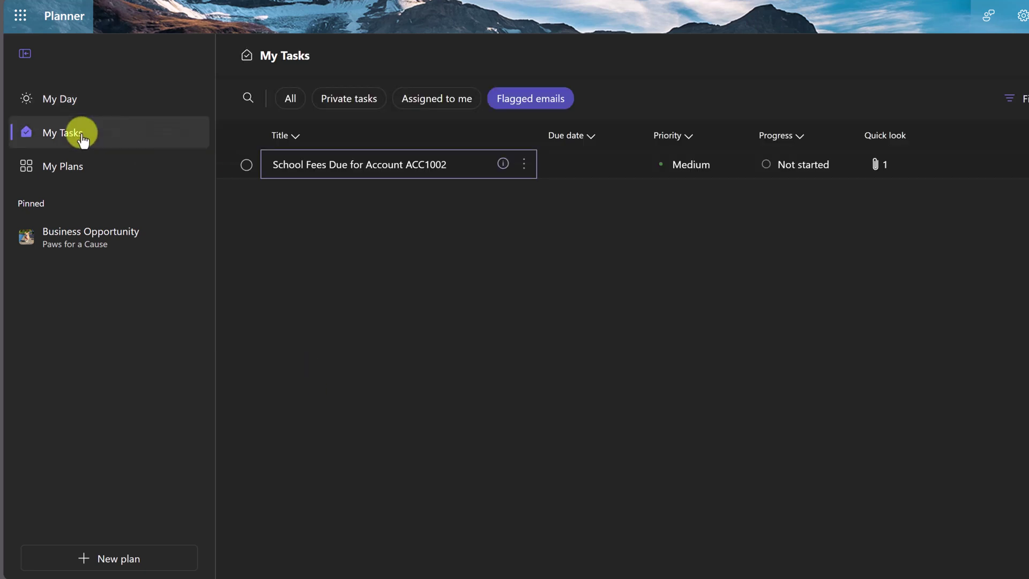
click(290, 102)
- Try the Private tasks, Assigned to me and Flagged emails filters, then go to My Plans
click(354, 101)
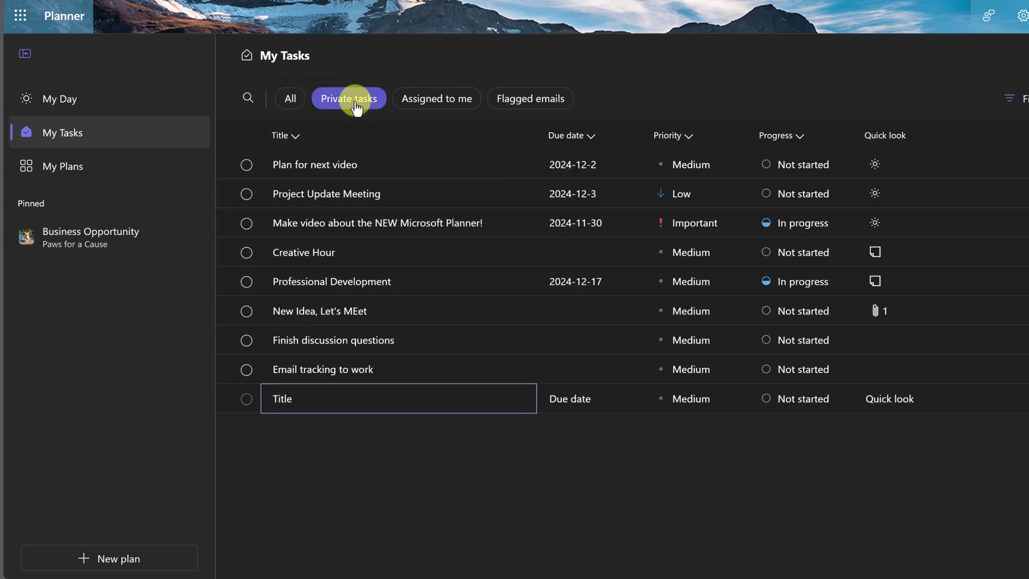
click(453, 101)
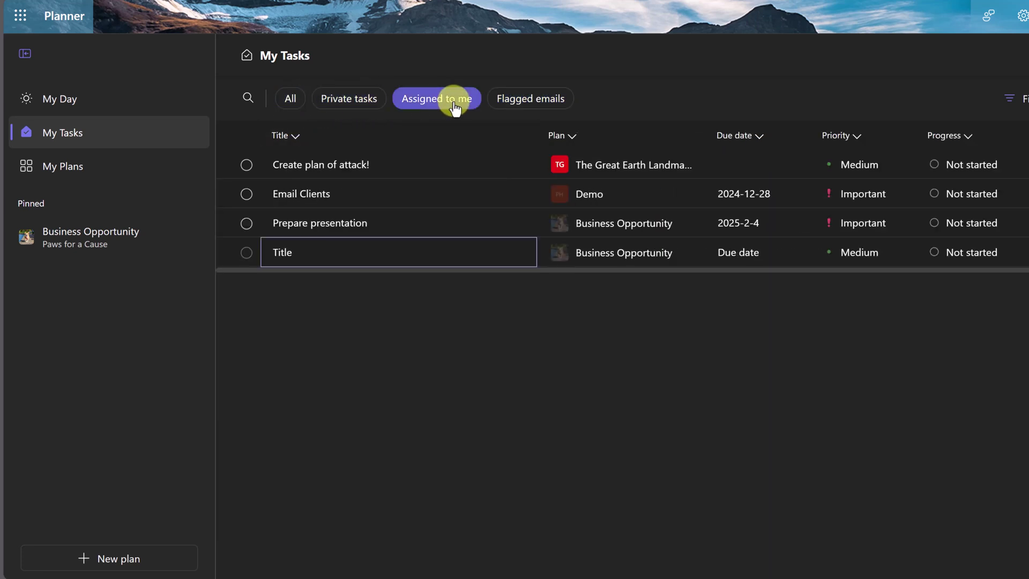
click(519, 100)
click(80, 171)
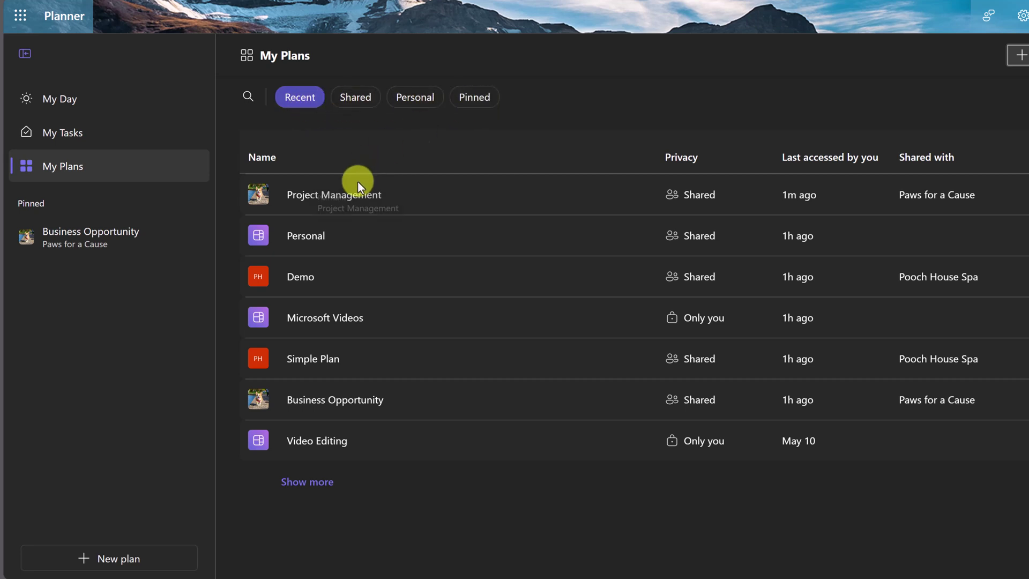
- Tour Project Management's Board, Schedule and Charts views, opening then dismissing the pinned Business Opportunity plan's menu
click(292, 199)
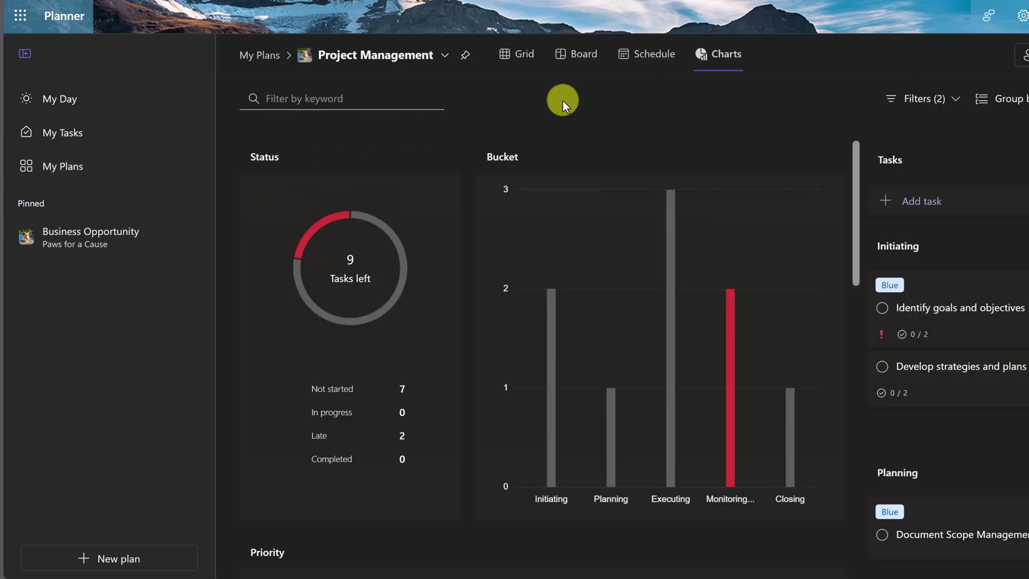
click(581, 60)
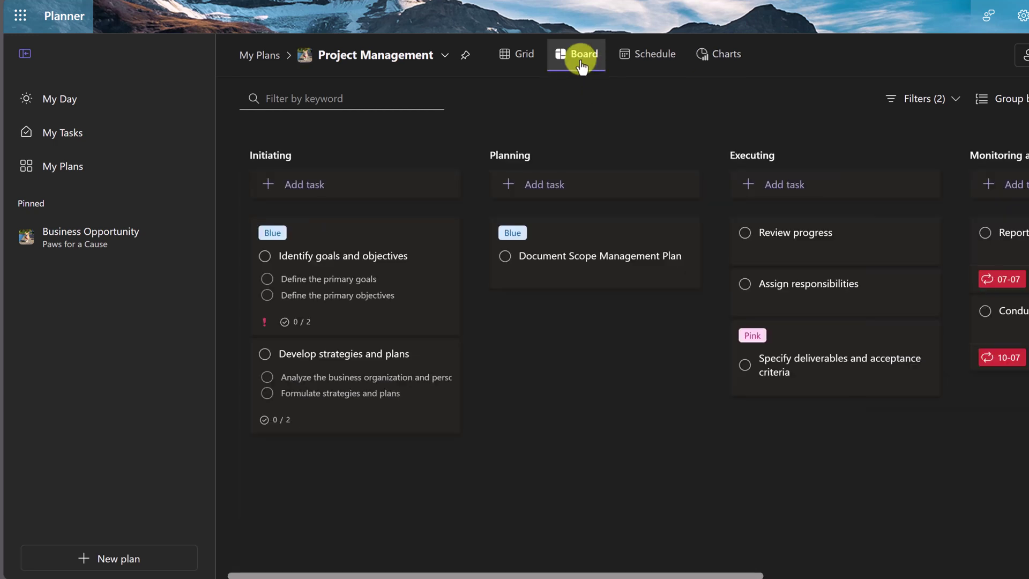
mouse_move(611, 255)
mouse_down()
mouse_move(630, 320)
mouse_move(673, 316)
mouse_move(627, 260)
mouse_up()
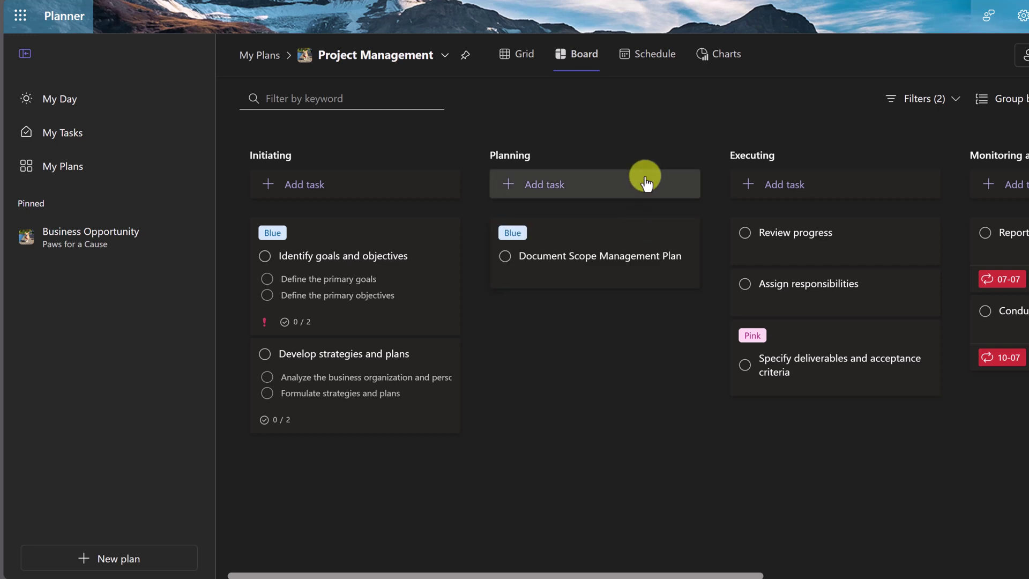
click(655, 60)
click(729, 55)
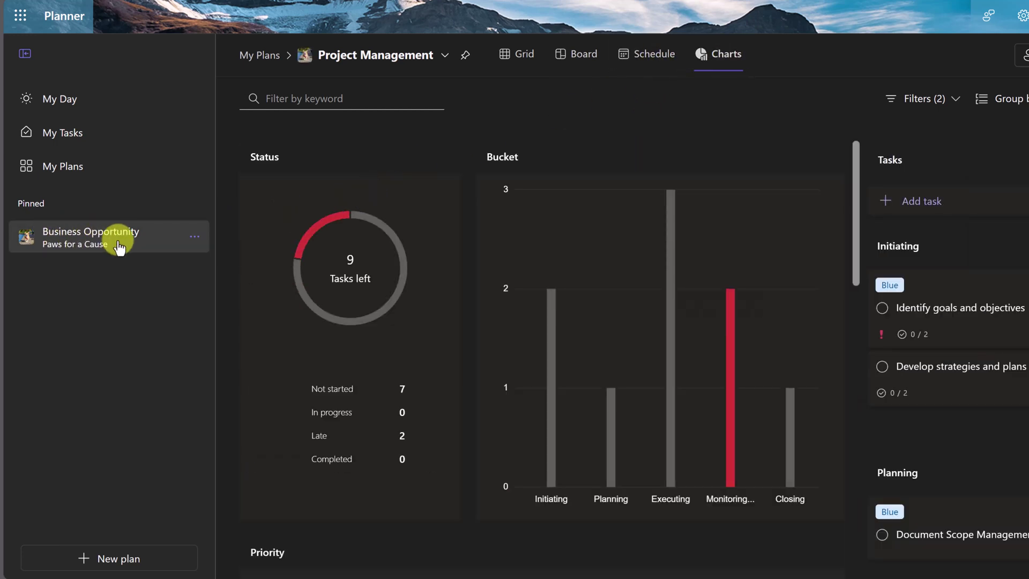
click(193, 238)
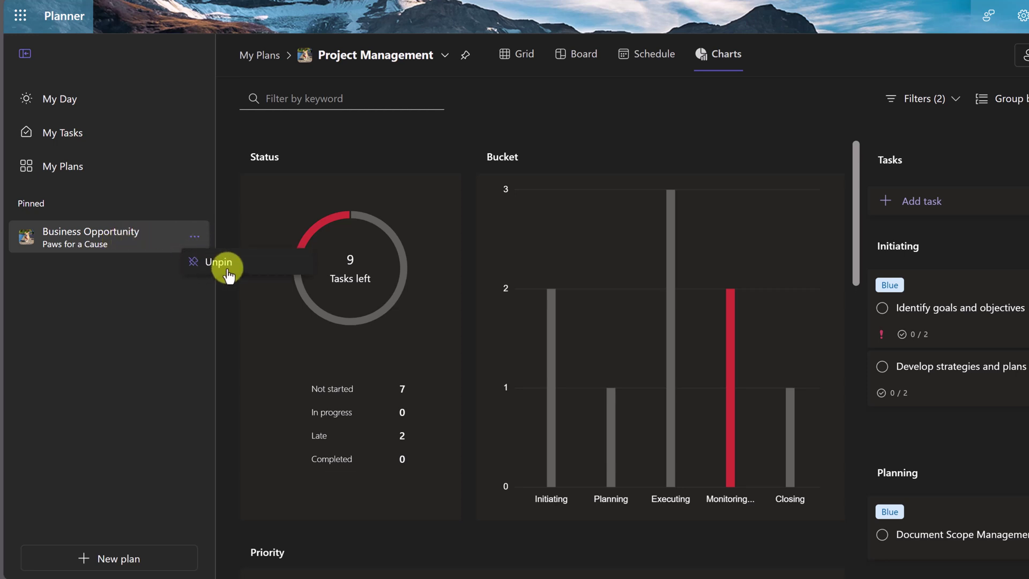
click(136, 327)
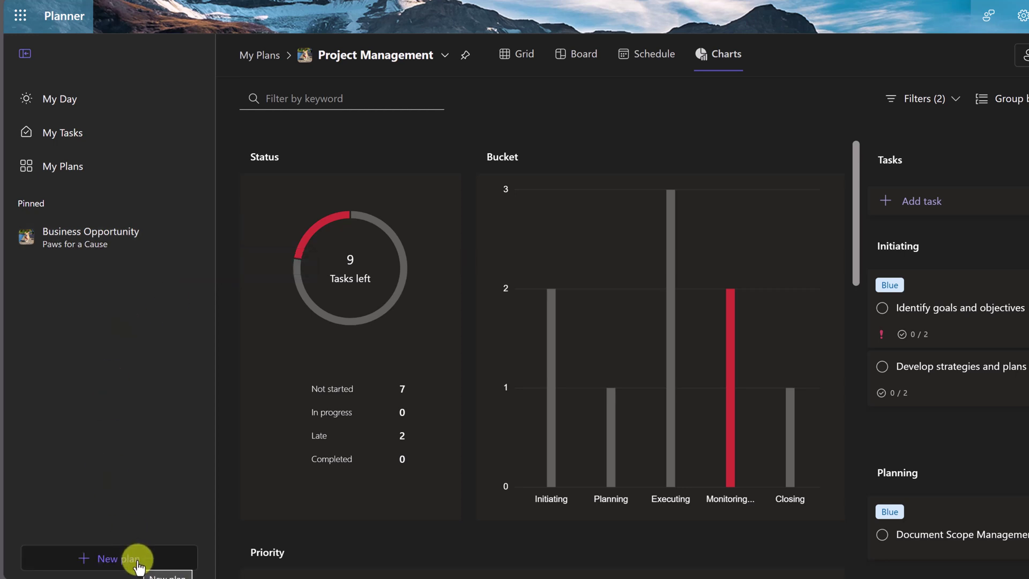
- Back on My Day, mark 'Make video about the NEW Microsoft Planner!' completed
click(73, 107)
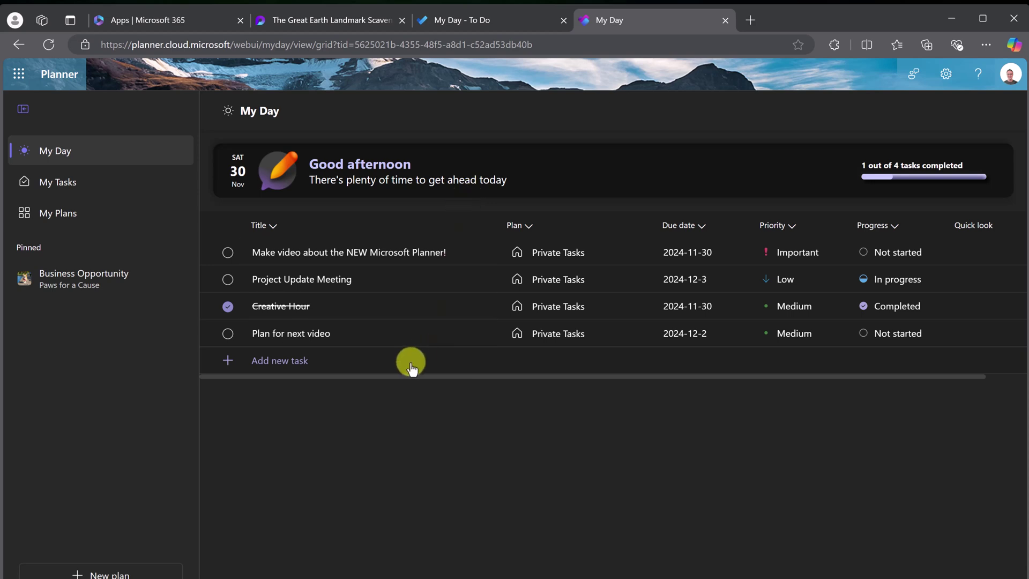
click(225, 254)
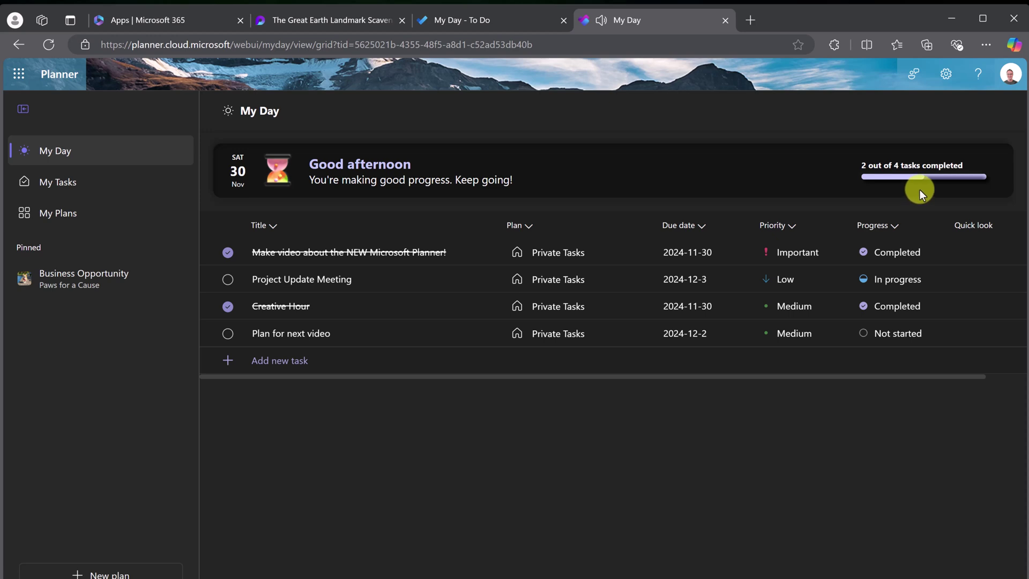
drag(576, 377, 707, 379)
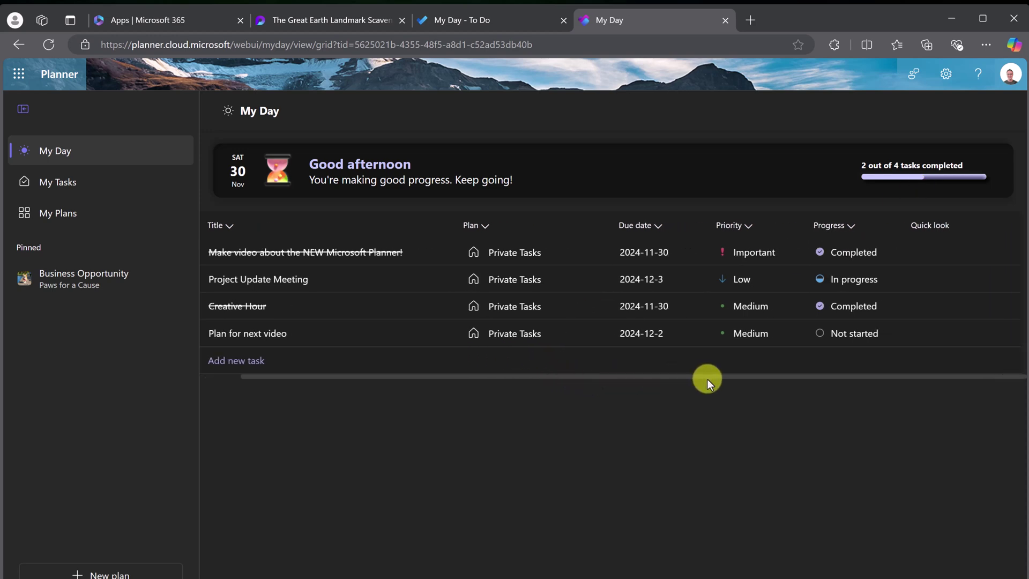
- Set Project Update Meeting to Completed and Plan for next video to In progress
click(889, 279)
click(863, 358)
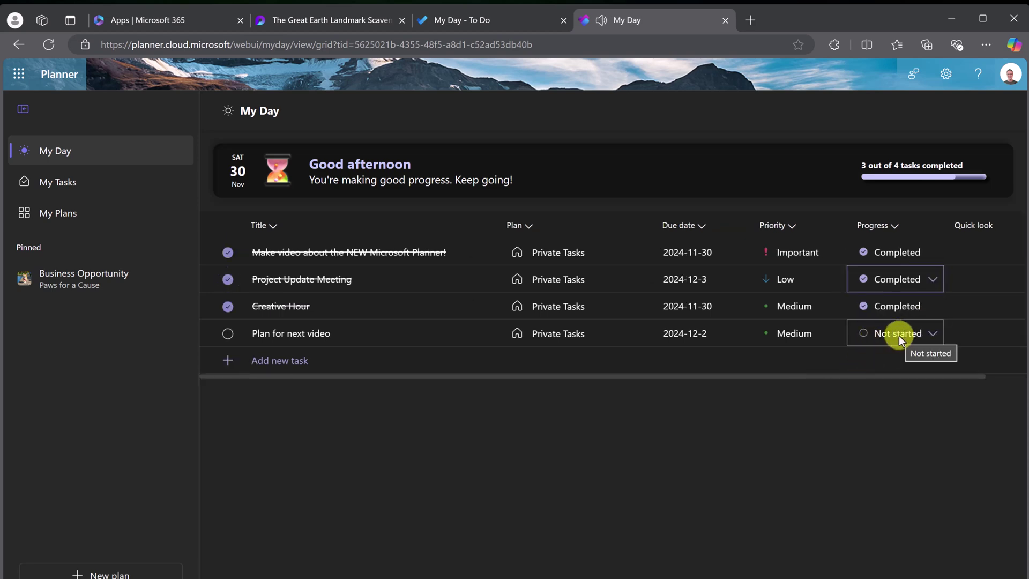
click(935, 337)
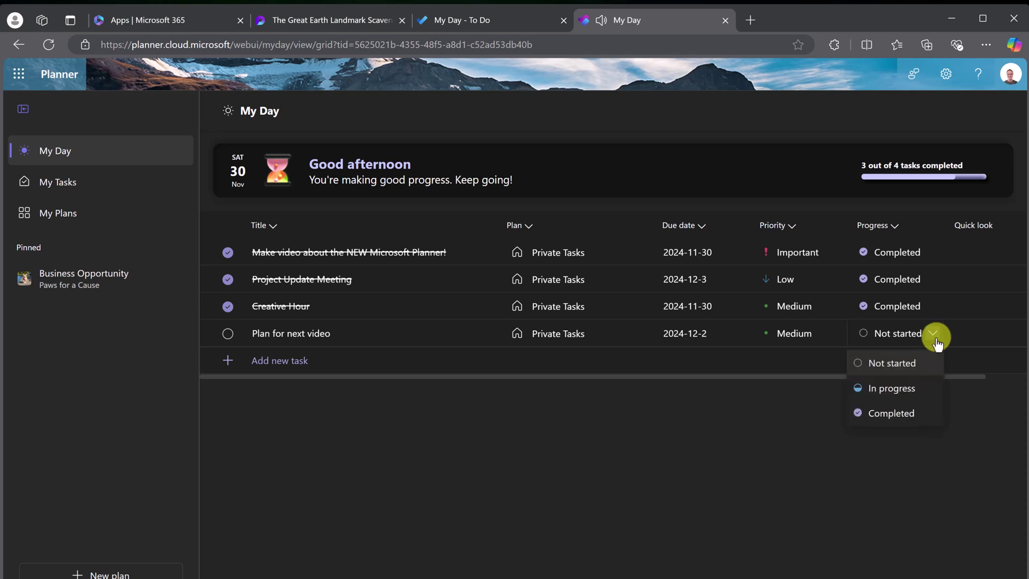
click(904, 389)
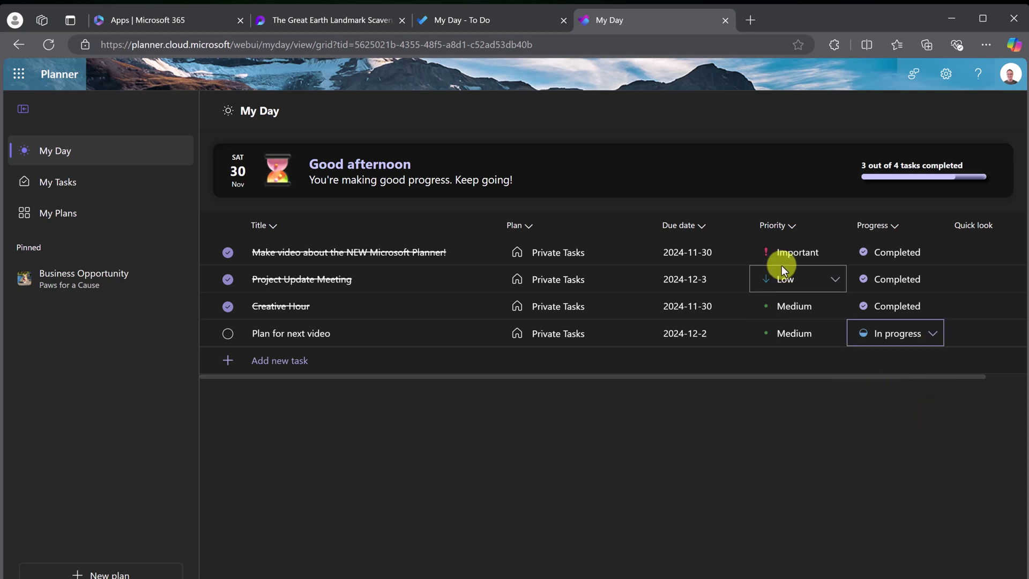
- Give Project Update Meeting Important priority and glance at priority sorting without applying it
click(834, 283)
click(795, 315)
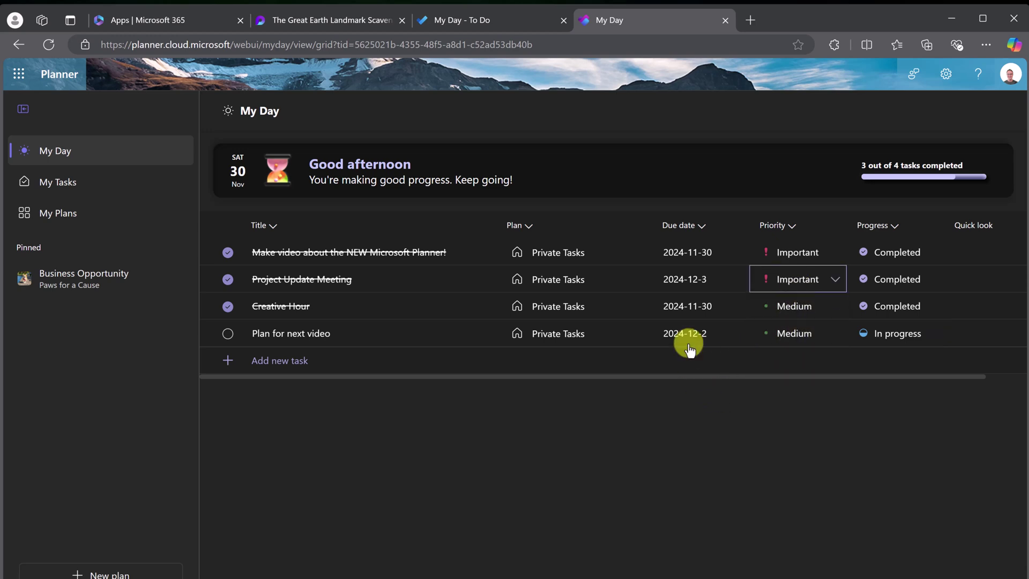
click(793, 227)
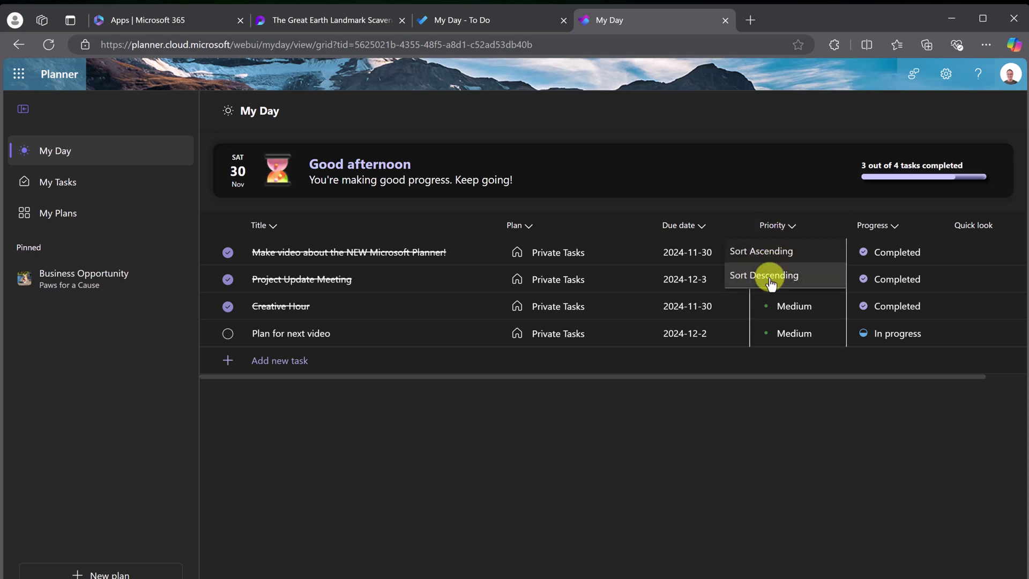
click(581, 421)
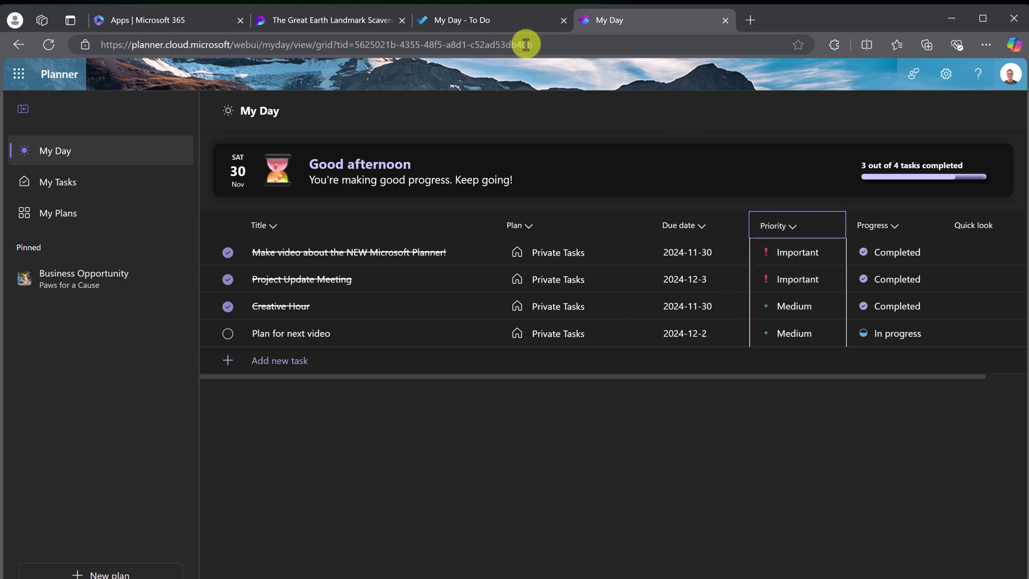
- Expand To Do's completed My Day tasks, then open the To Do task lists in Outlook
click(499, 23)
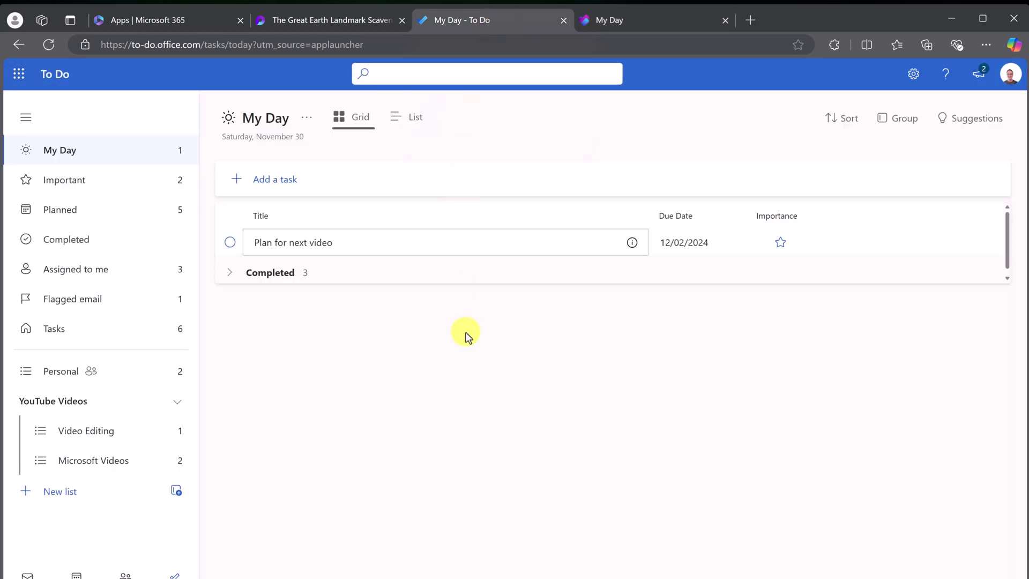
click(234, 273)
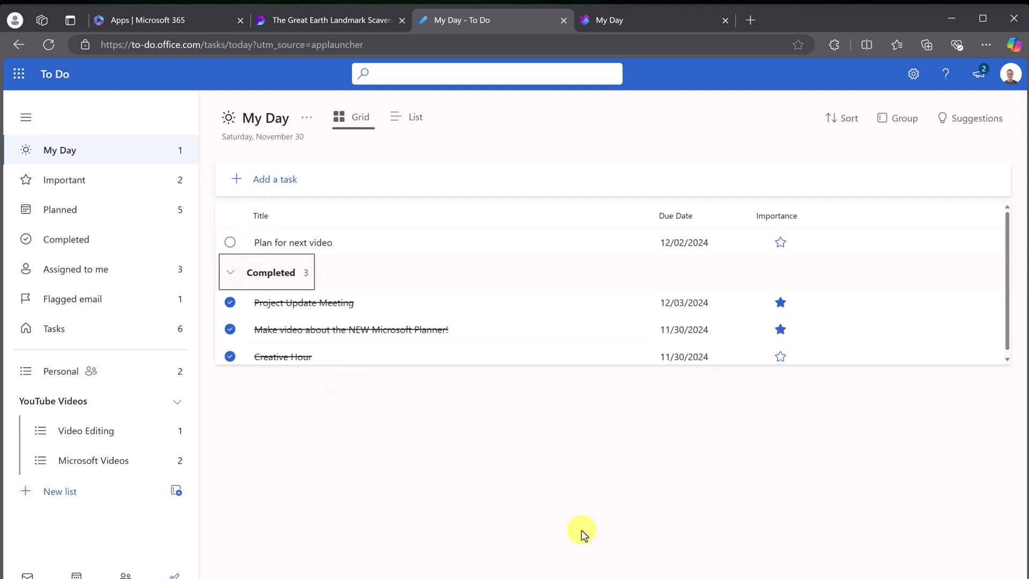
click(574, 568)
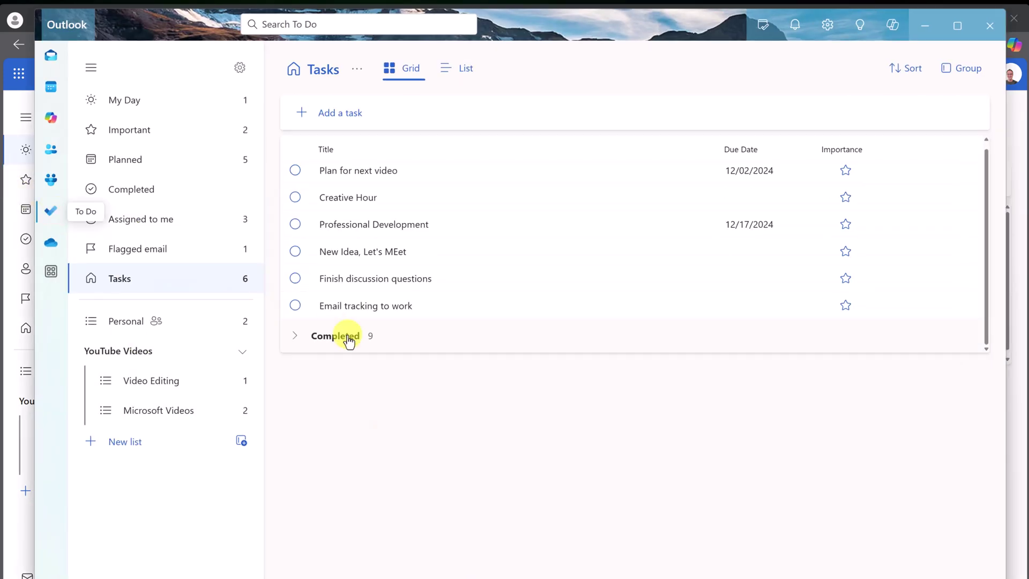
- Review Outlook's nine completed tasks, minimise Outlook, and return to Planner's My Day
click(294, 338)
scroll(341, 386, down, 1)
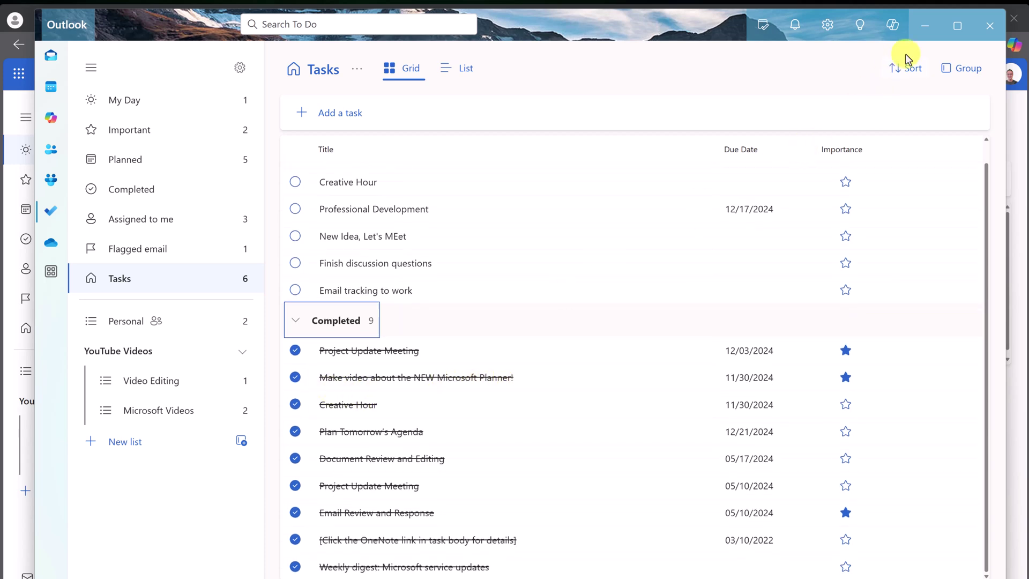
click(925, 33)
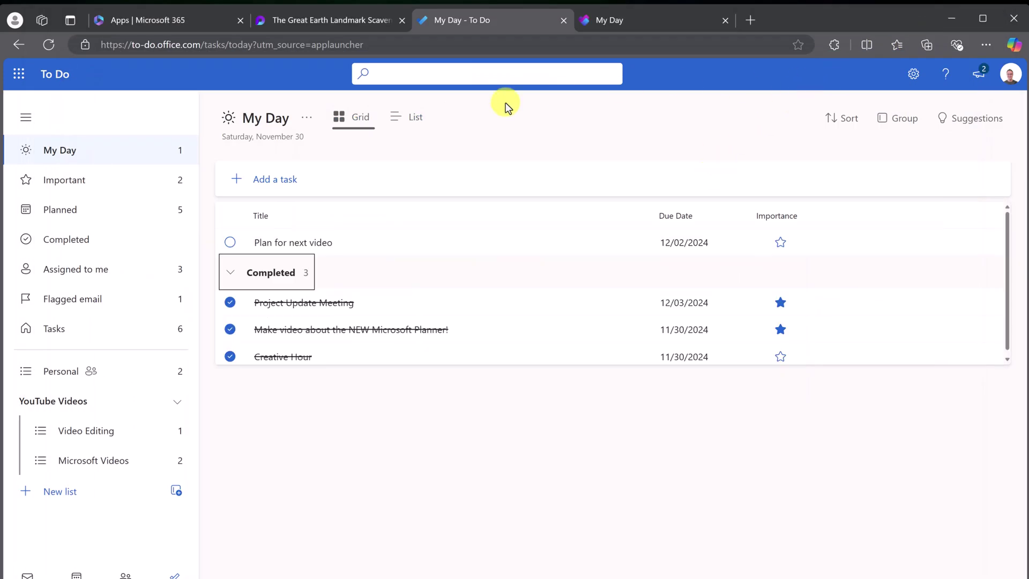
click(614, 21)
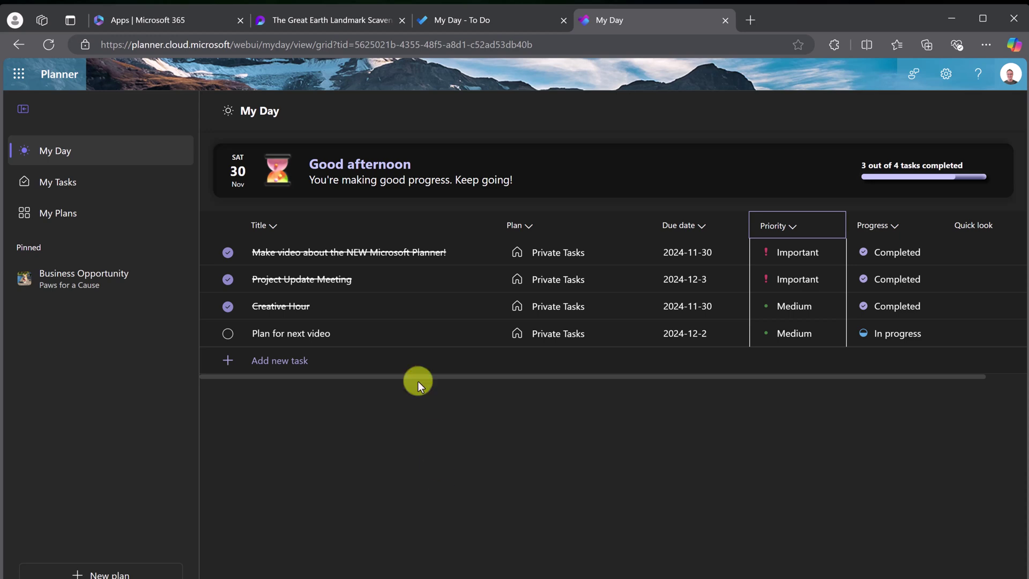
- Open My Tasks, check Flagged emails, and settle on the Assigned to me filter
click(63, 182)
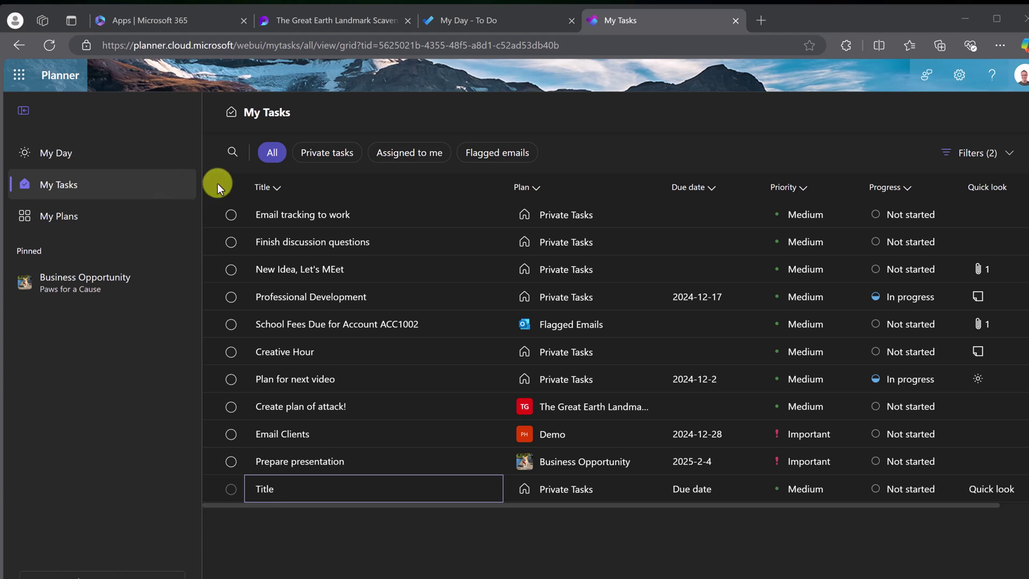
click(420, 155)
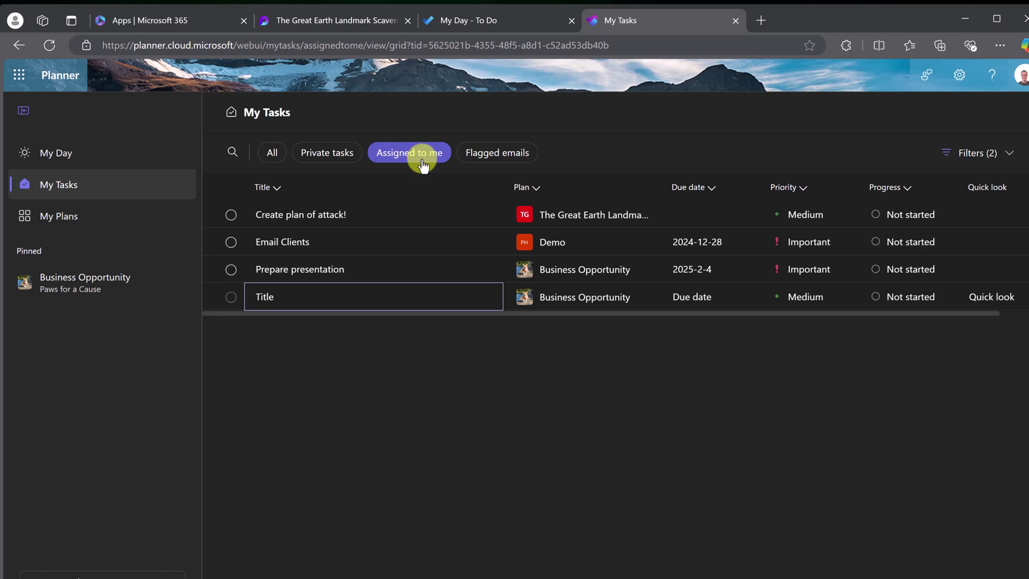
click(515, 156)
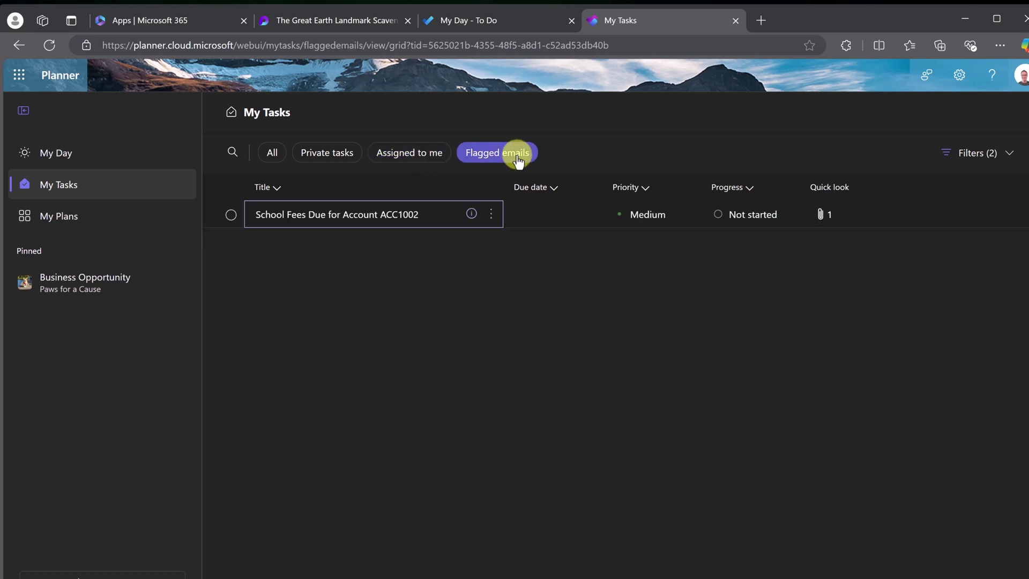
click(398, 160)
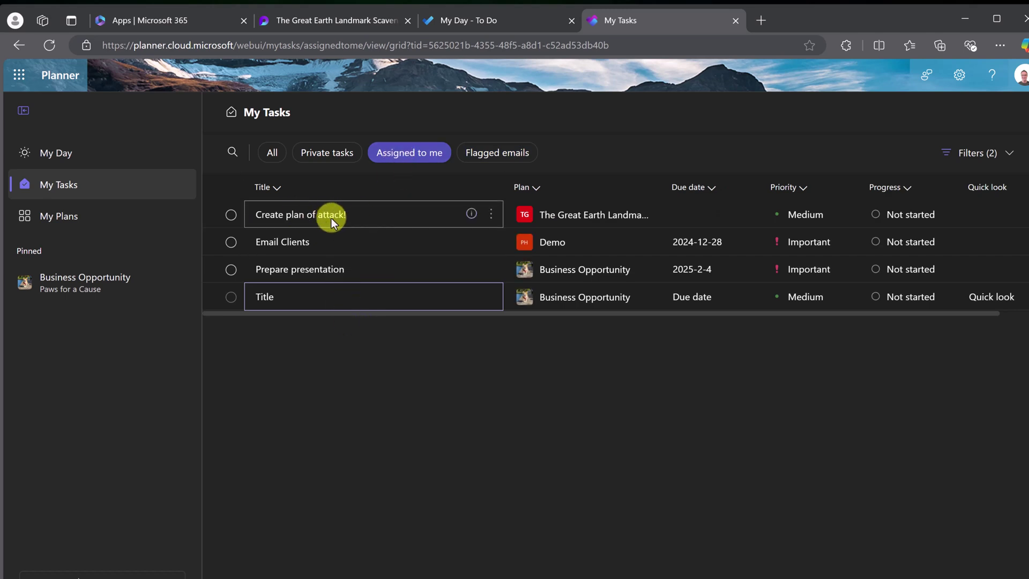
- Complete 'Create plan of attack!' in Planner and confirm it's struck through in the Loop task table
click(337, 23)
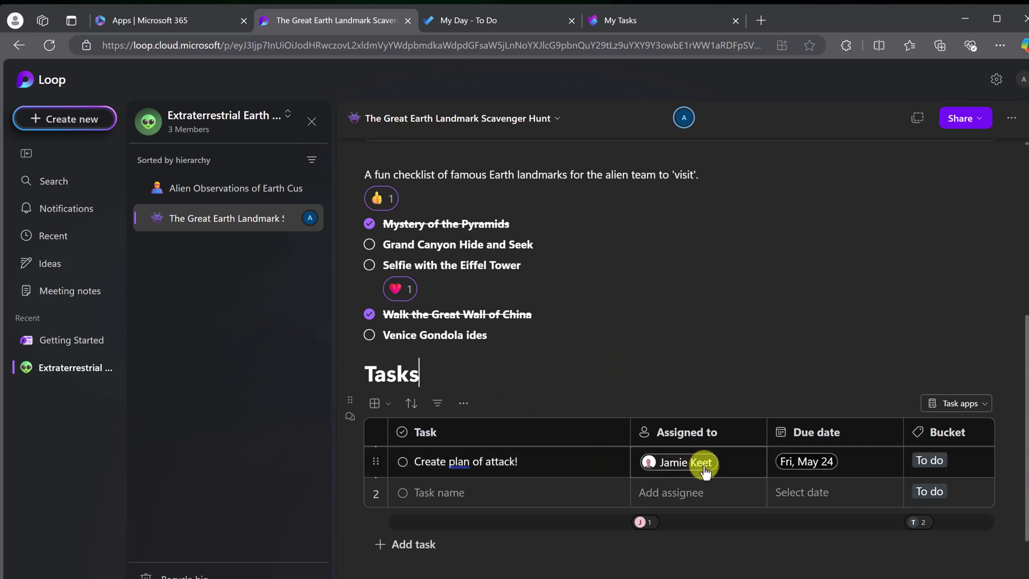
click(622, 24)
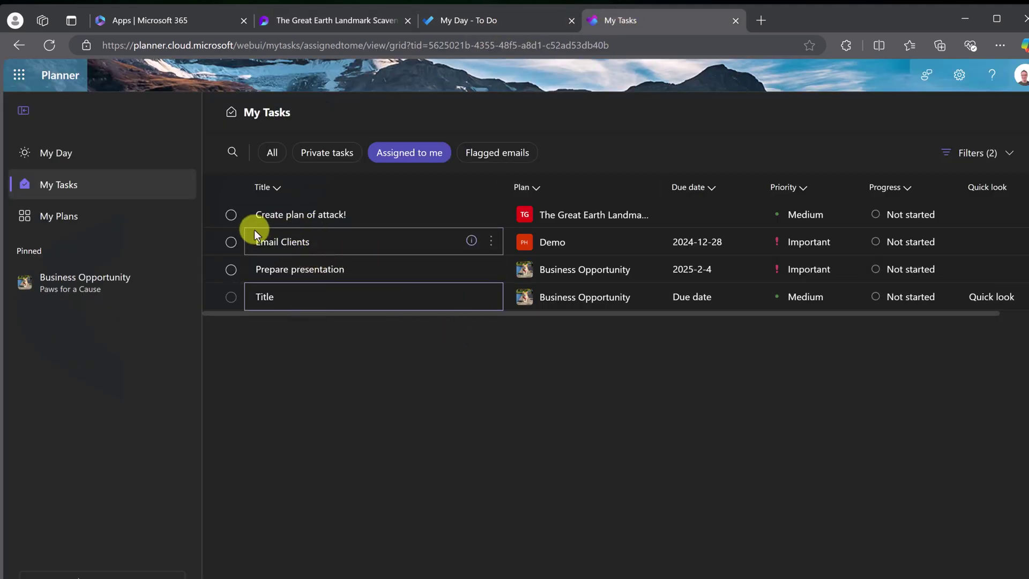
click(231, 214)
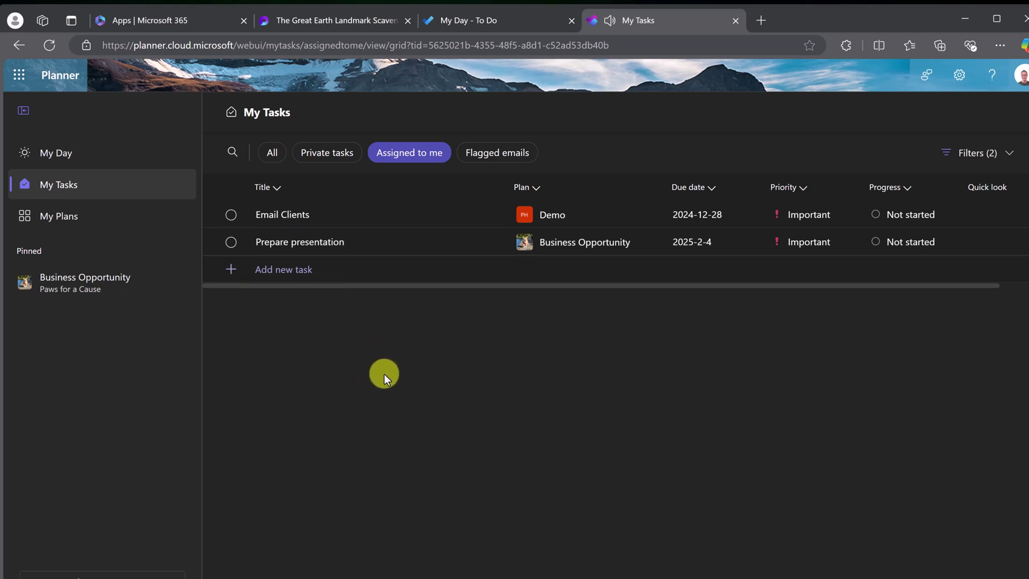
click(341, 20)
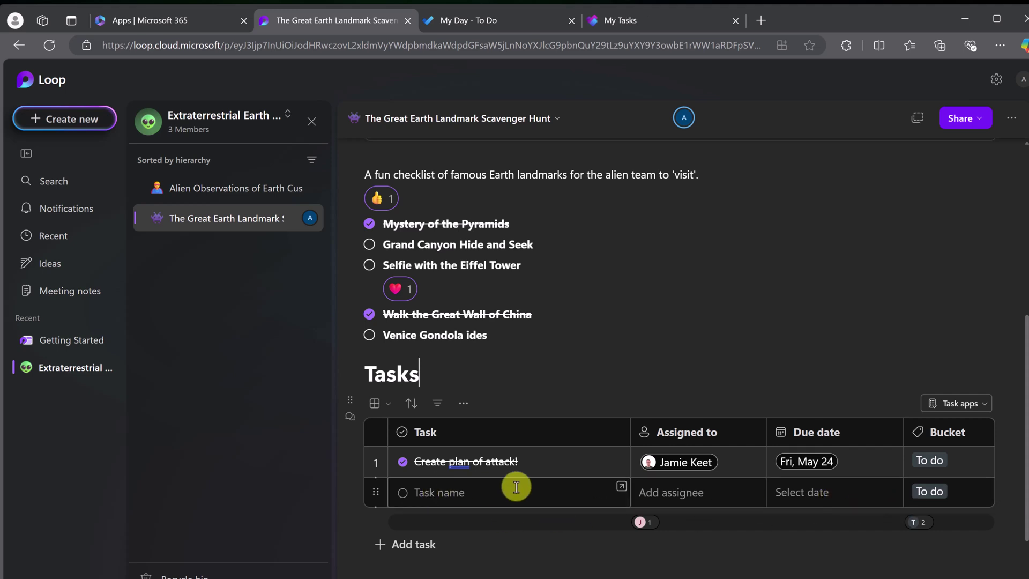
drag(466, 466, 471, 466)
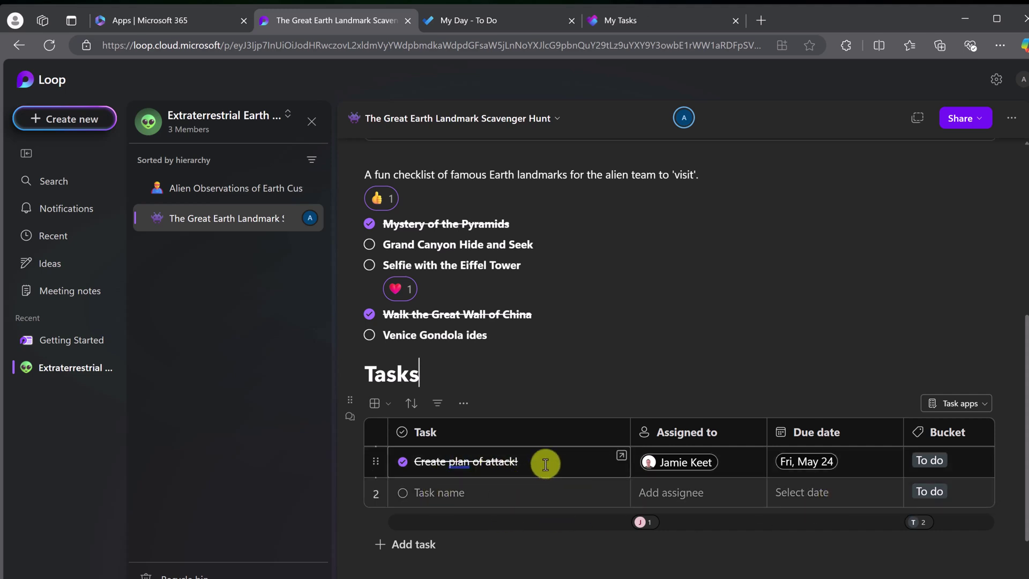
- Flag the 10/29 Microsoft 365 Copilot email in Outlook so it joins Planner's Flagged emails tasks
click(626, 24)
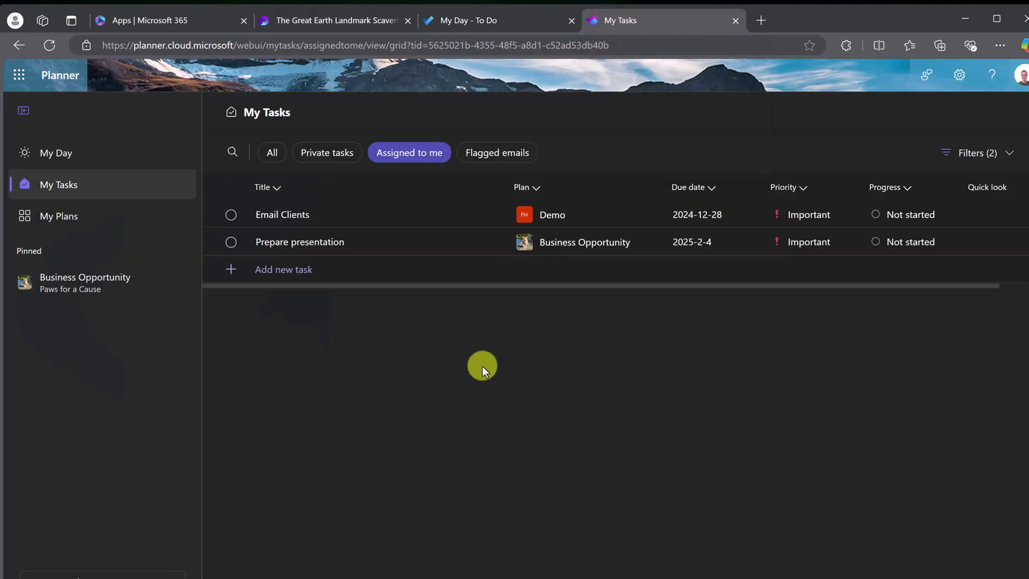
click(512, 155)
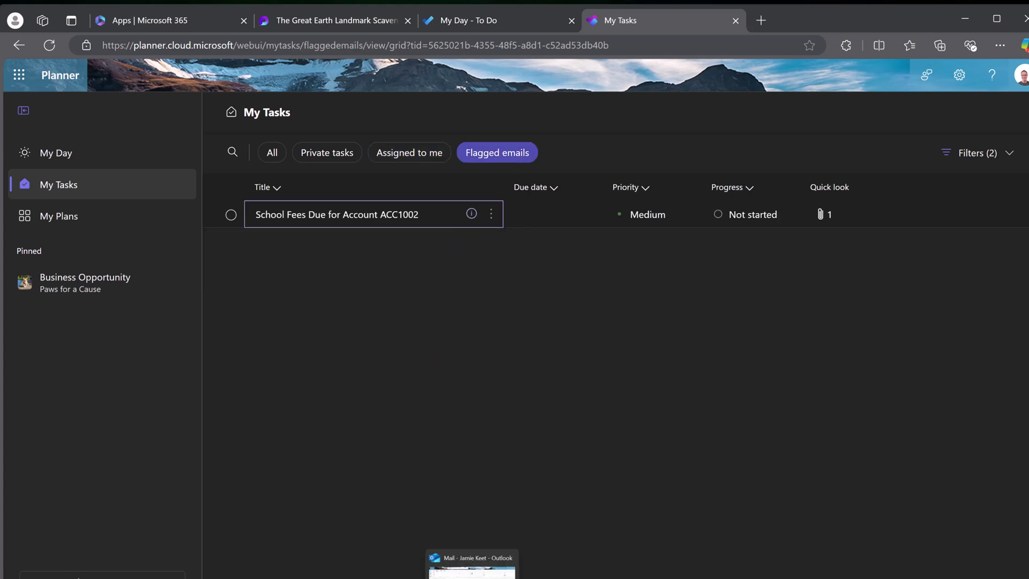
click(473, 564)
mouse_move(343, 311)
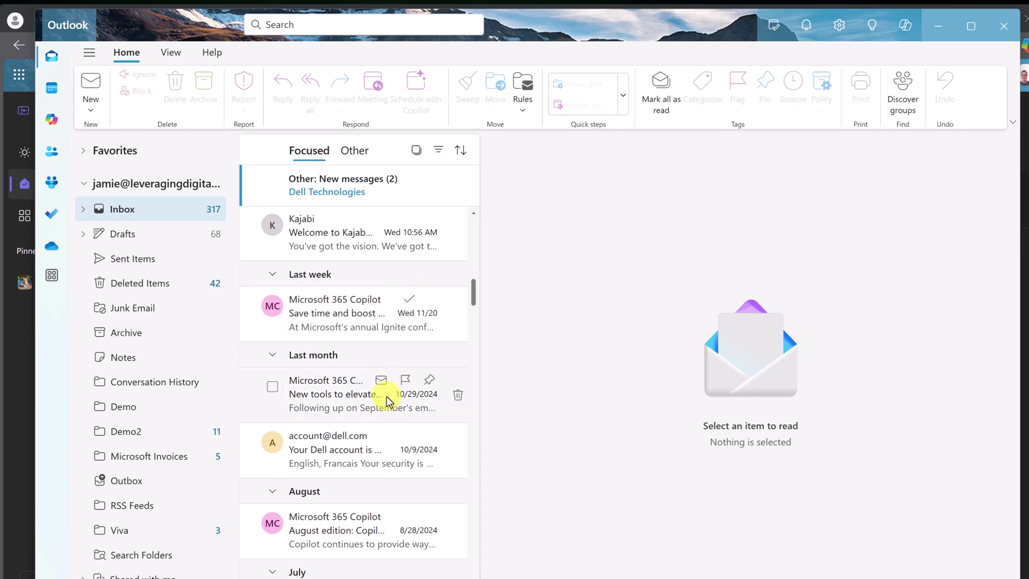
click(405, 380)
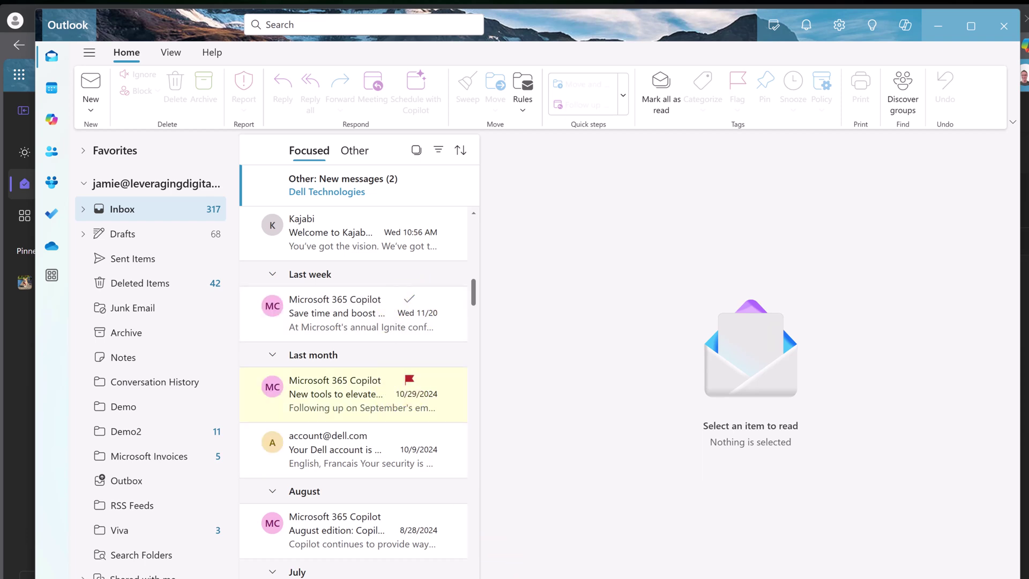
click(11, 407)
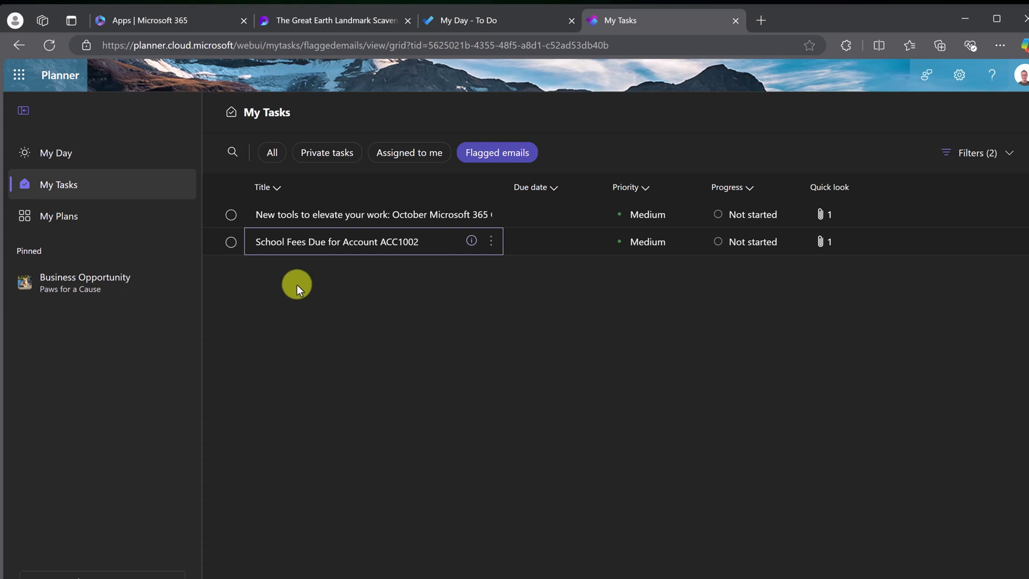
- Open My Plans and cycle through the Shared, Personal and Pinned filters back to Recent
click(91, 217)
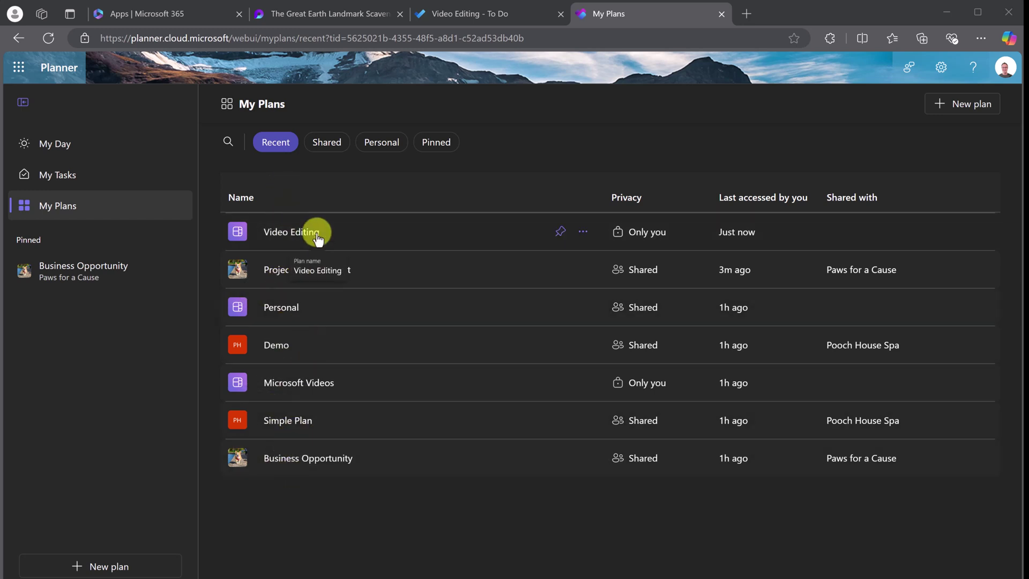
click(333, 144)
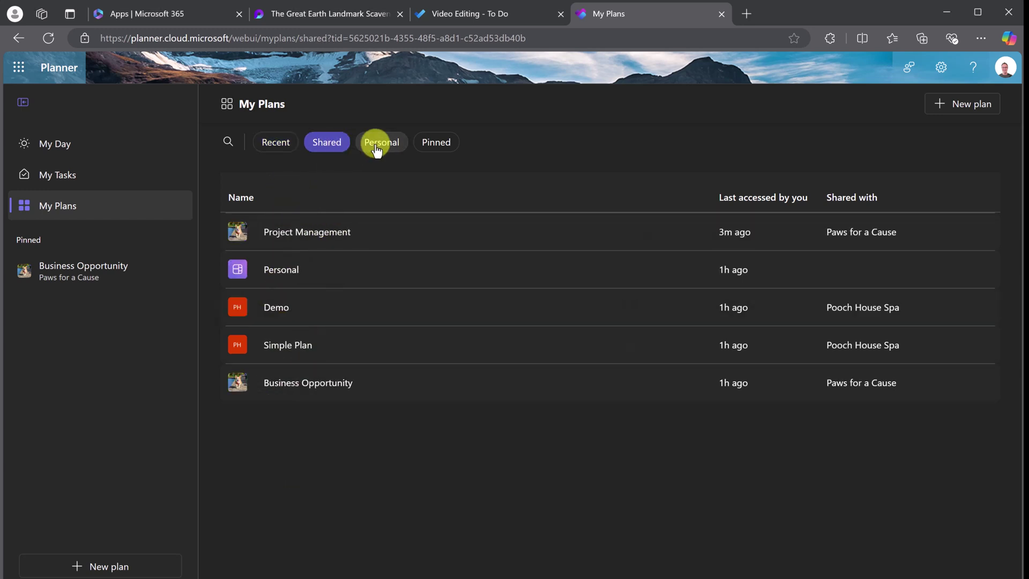
click(381, 143)
click(435, 142)
click(294, 144)
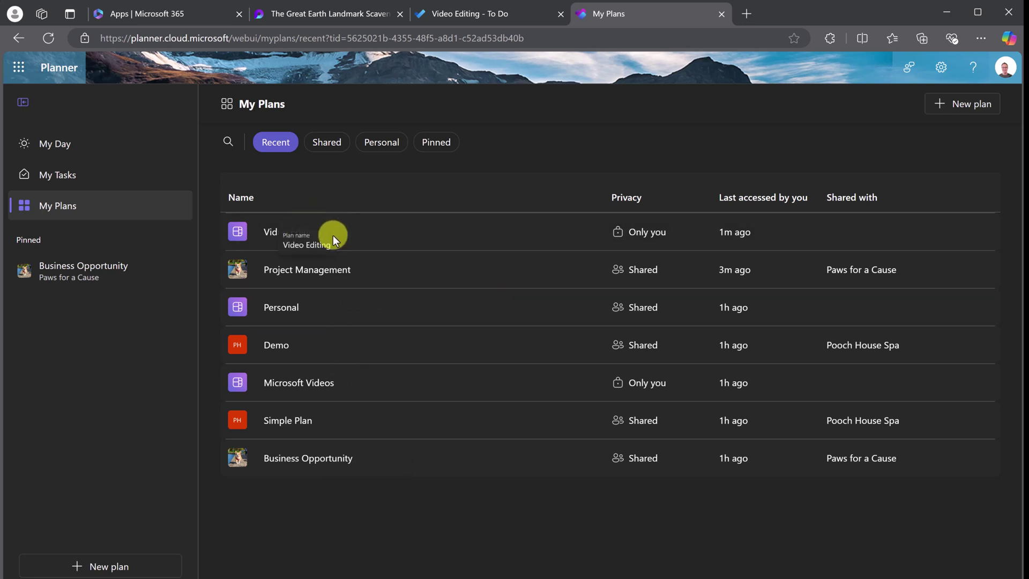
- Visit the Video Editing list in To Do, then return to Planner's My Plans page
click(488, 16)
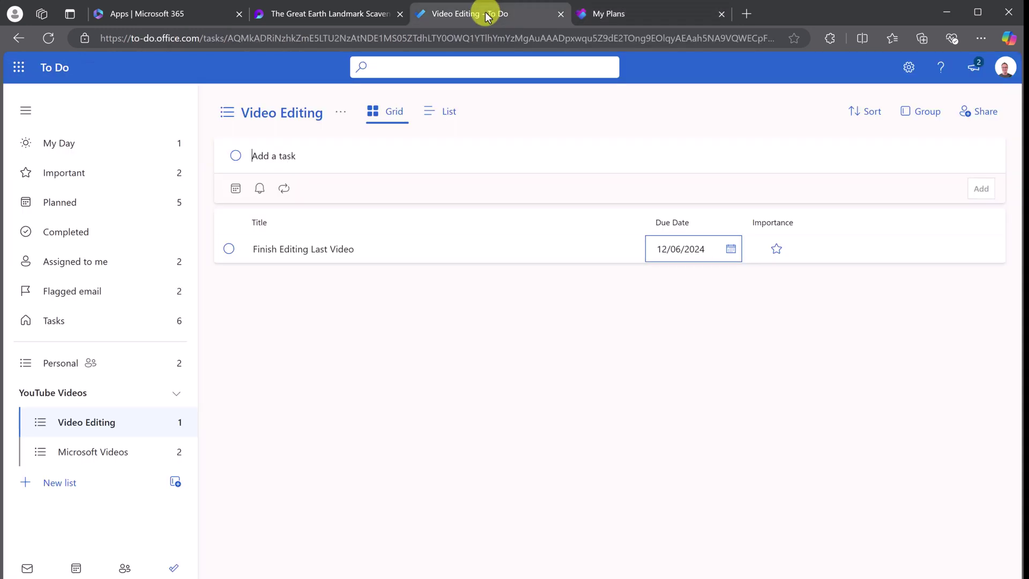
click(89, 432)
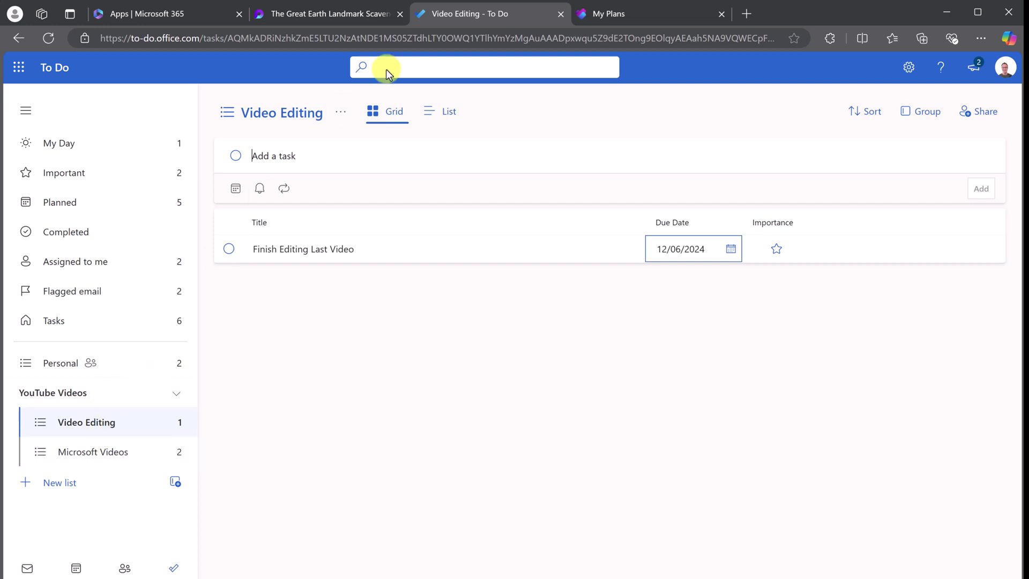
click(611, 15)
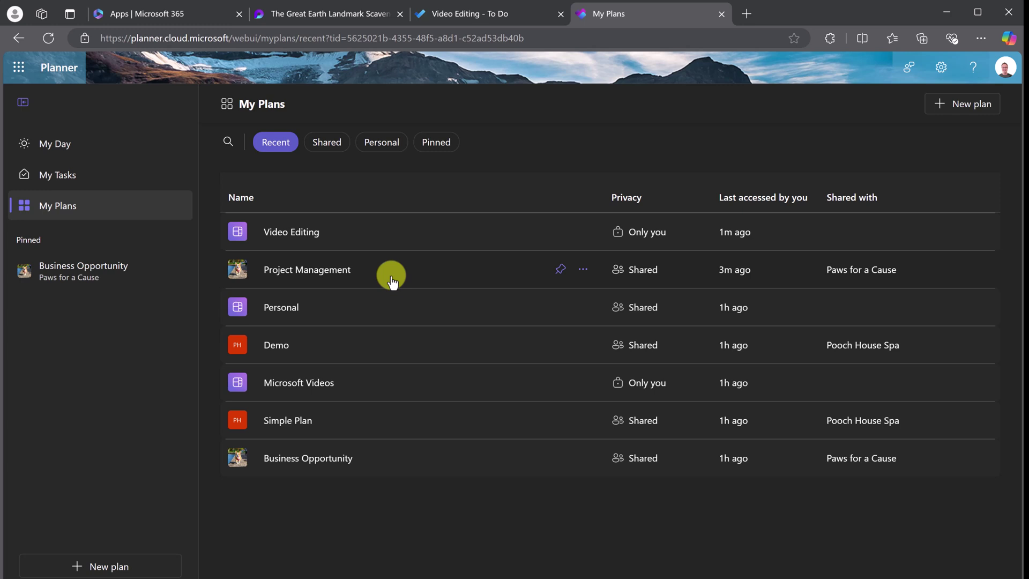
- In Project Management, complete Review progress and move Identify goals and objectives into Planning with its first subtask ticked
click(349, 278)
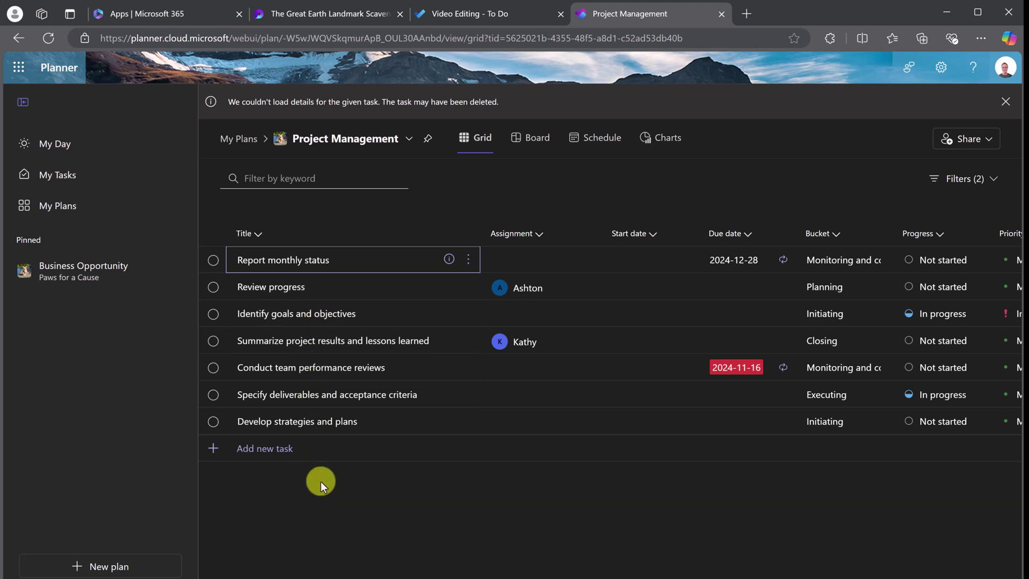
click(214, 290)
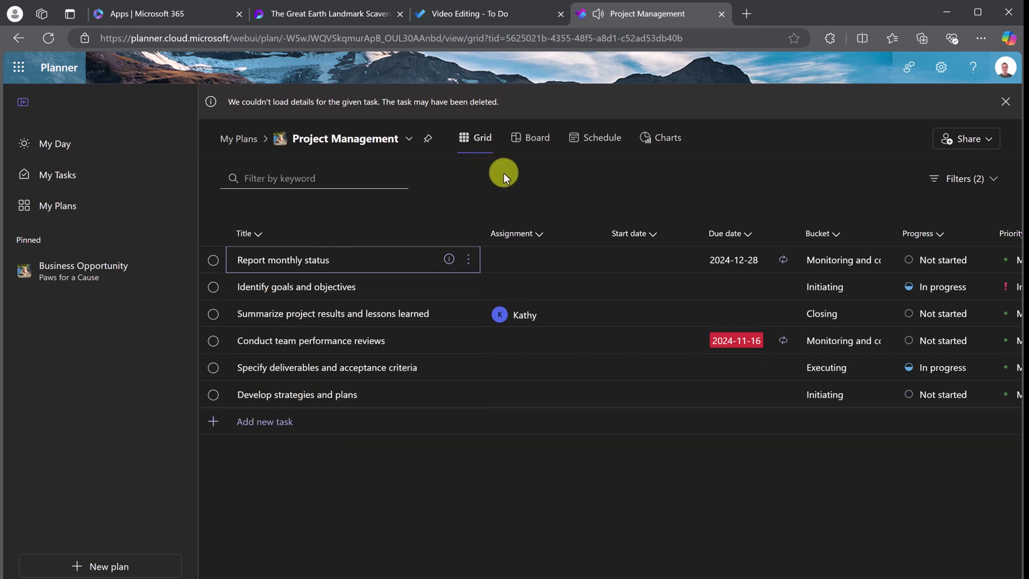
click(535, 142)
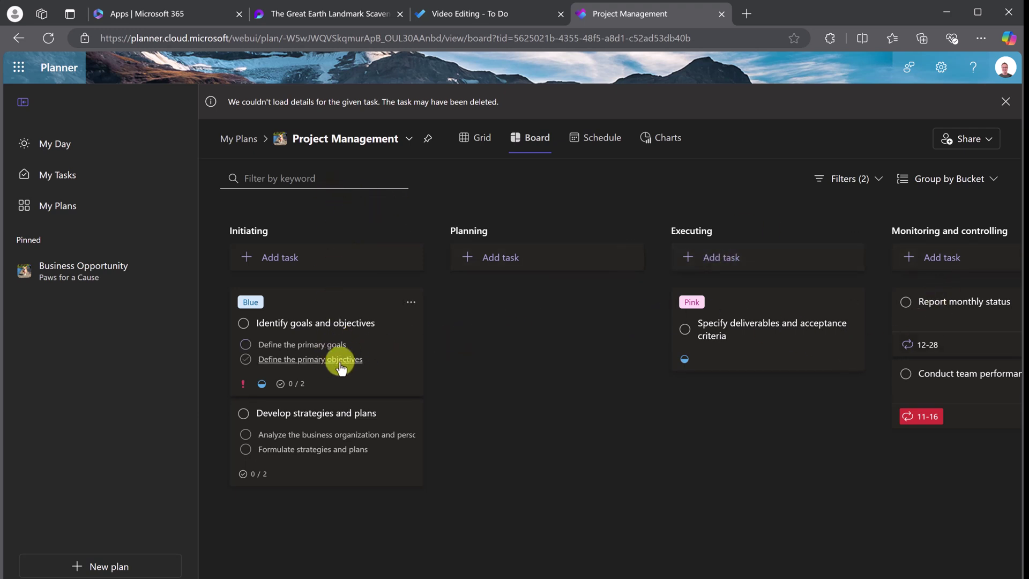
drag(361, 338, 531, 358)
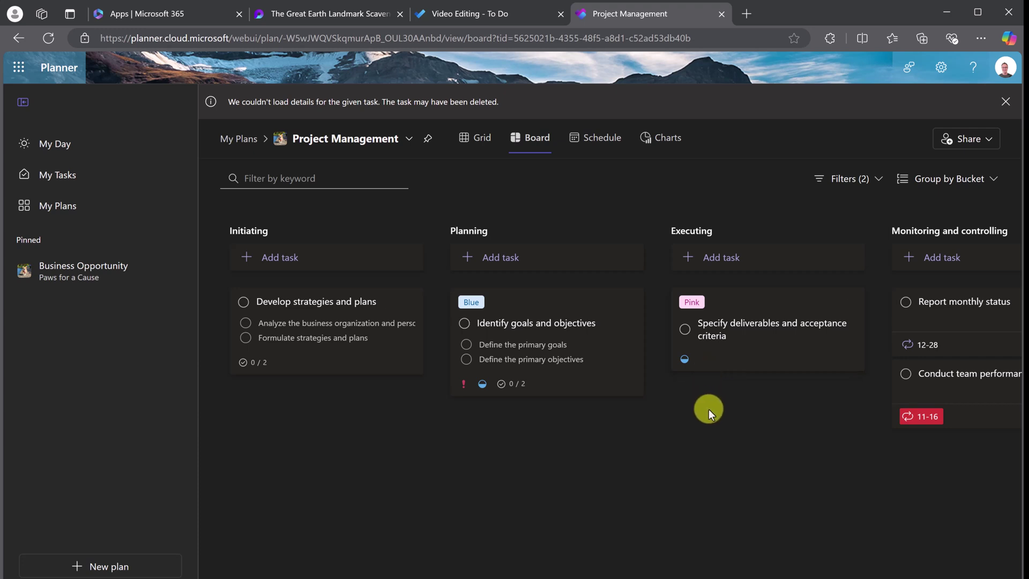
click(466, 344)
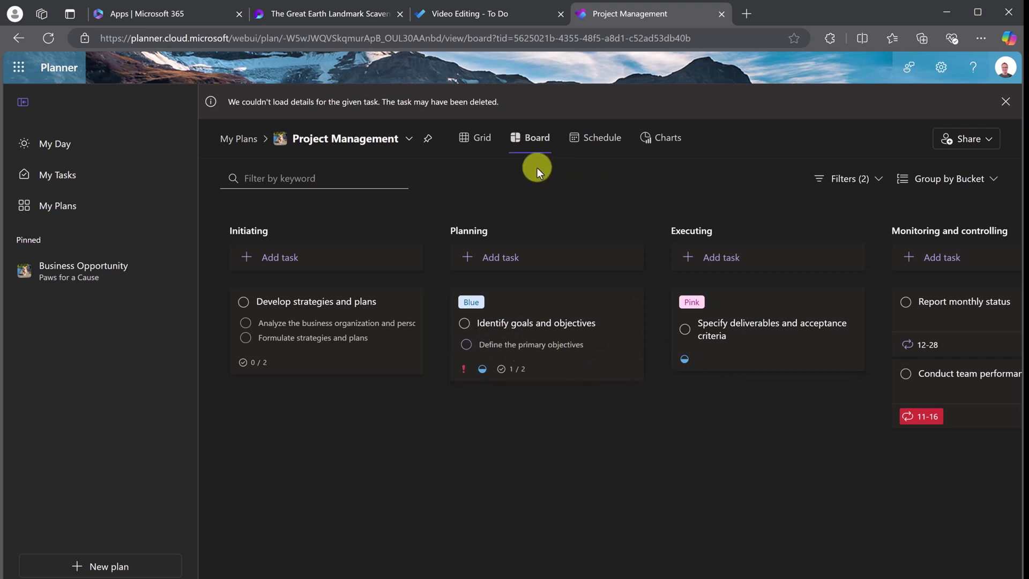
click(491, 153)
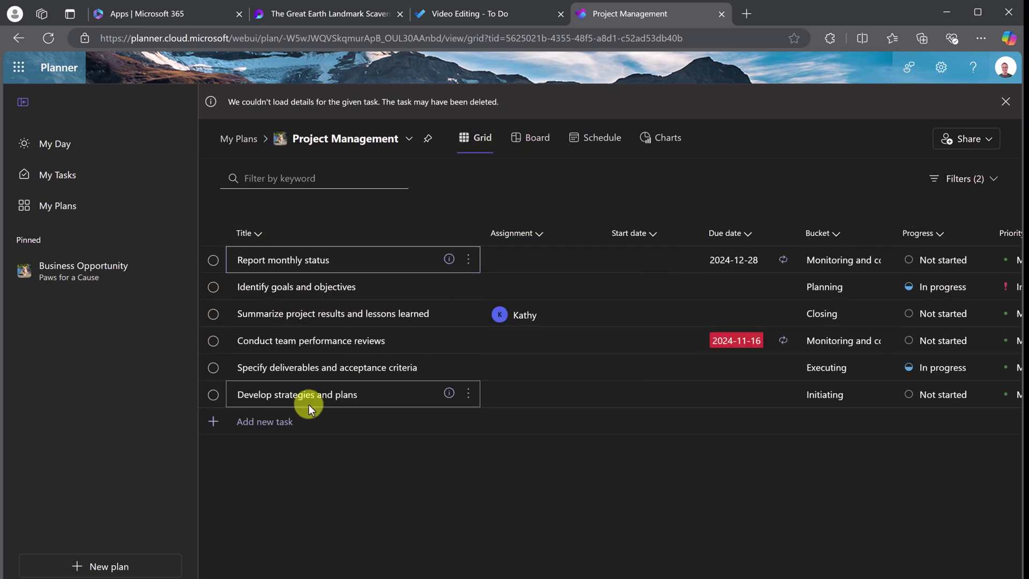
- On the Schedule calendar, add task 'DEMO 3' due November 30, assigned to a team member
click(600, 145)
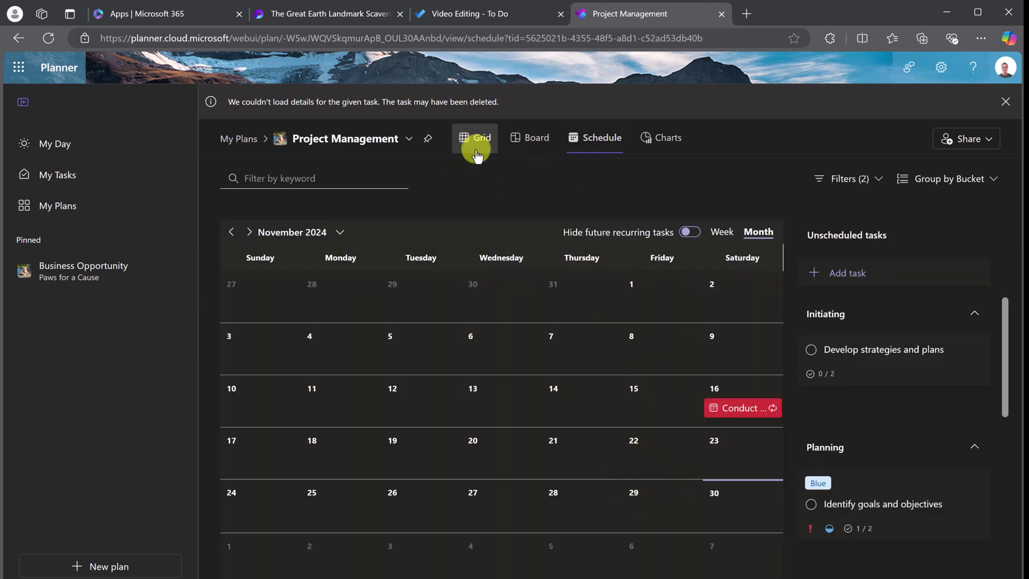
click(529, 140)
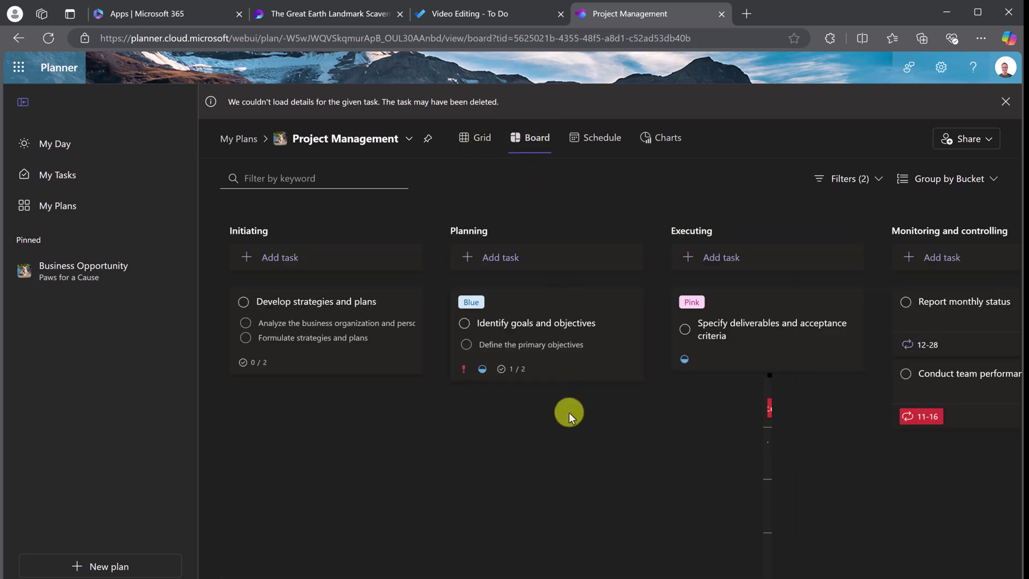
click(601, 139)
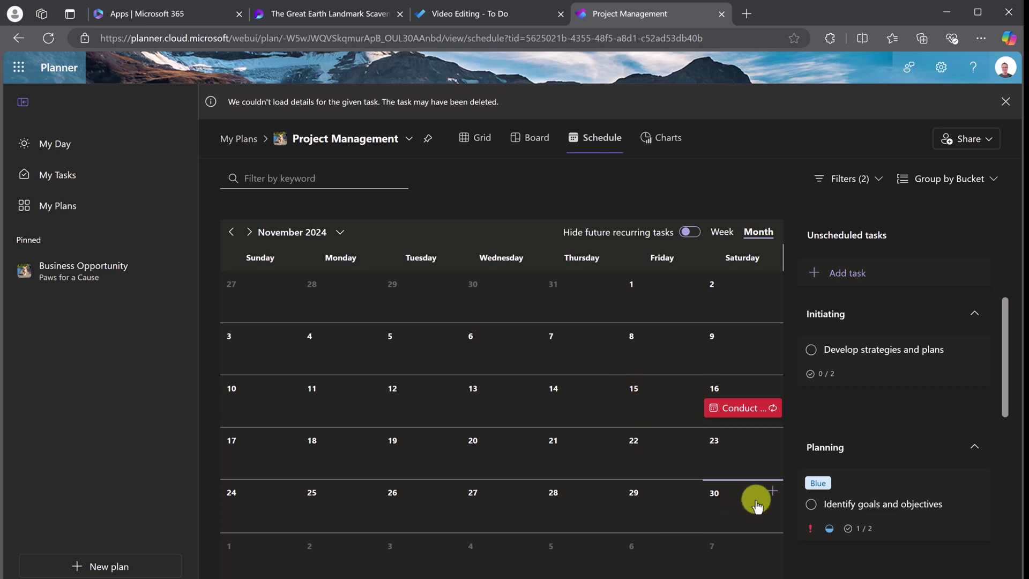
click(770, 492)
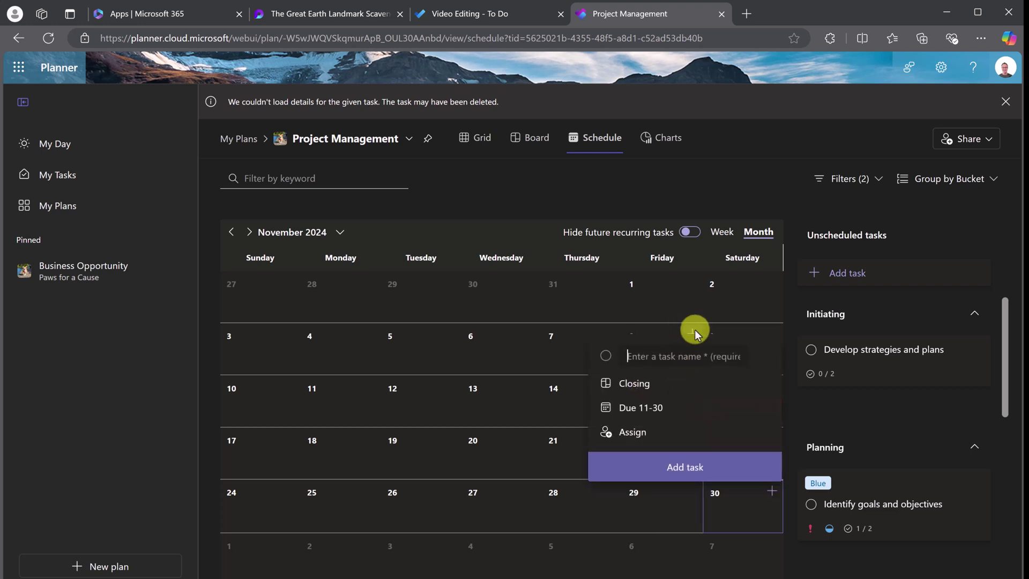
text(DEMO )
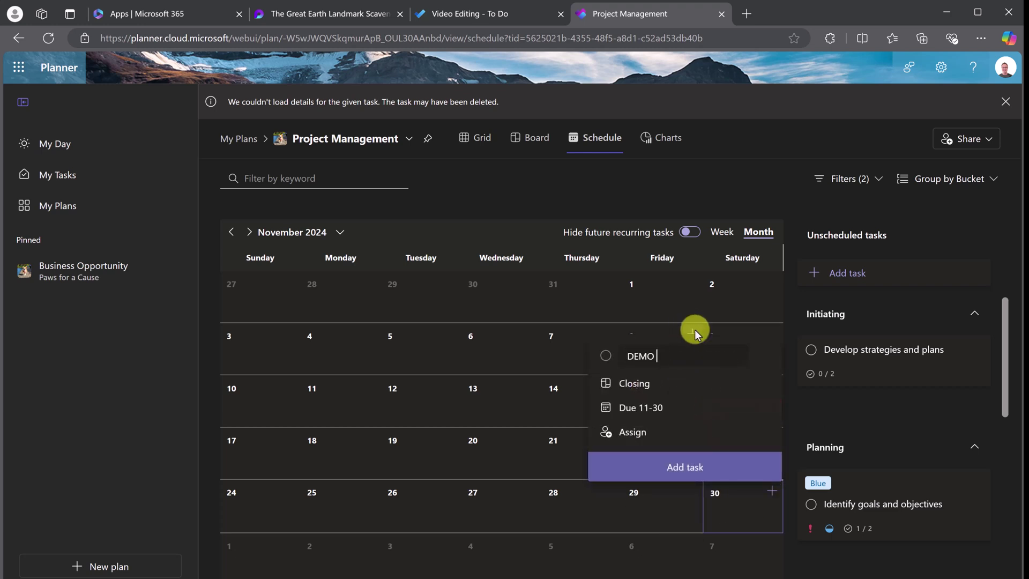
text(1)
click(631, 432)
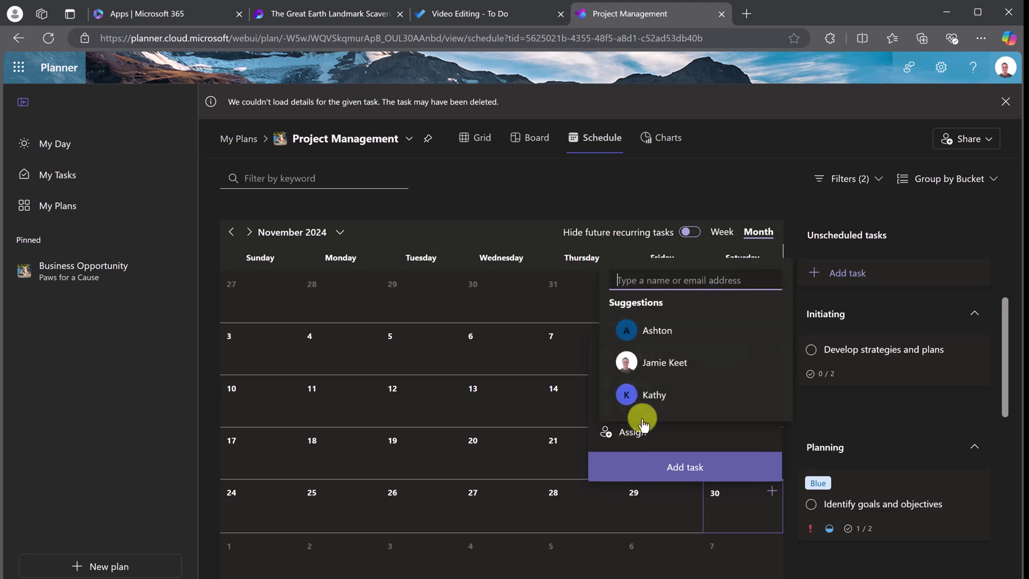
click(649, 407)
click(683, 470)
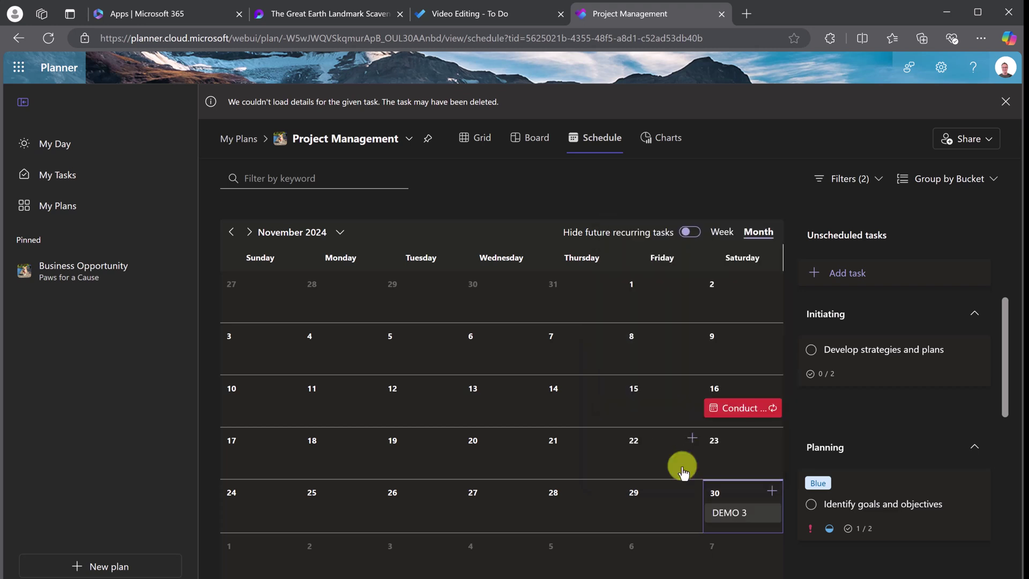
- Move DEMO 3 into the Monitoring and controlling bucket, give it a Purple label, then show the Grid
click(533, 144)
drag(667, 574, 891, 565)
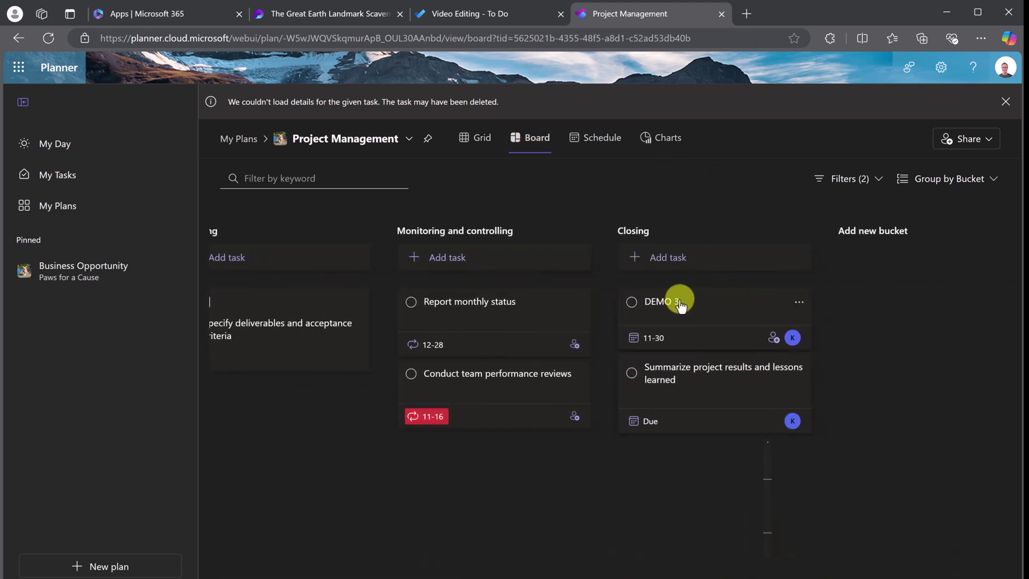
drag(681, 304, 525, 471)
click(577, 449)
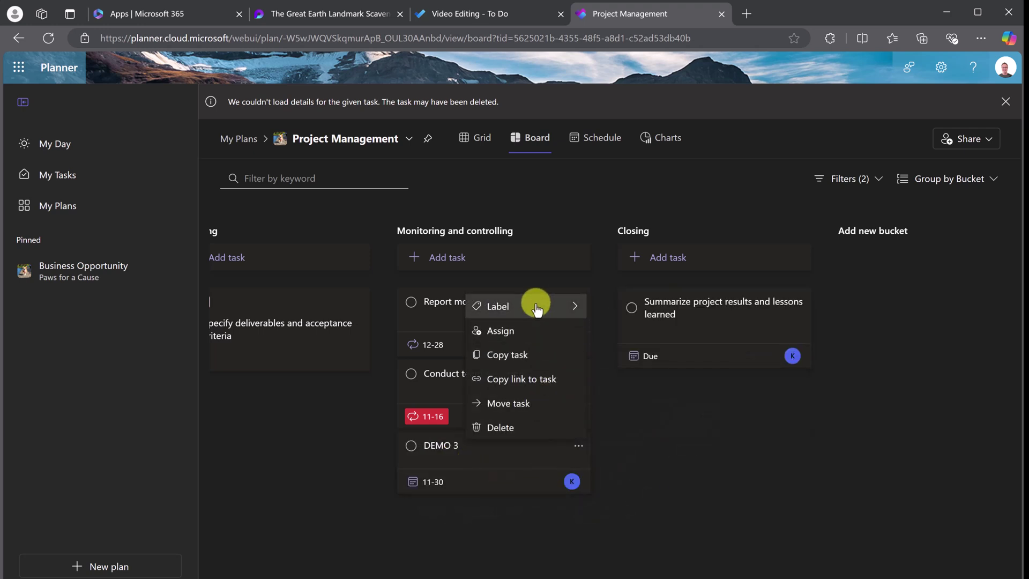
mouse_move(533, 305)
click(619, 414)
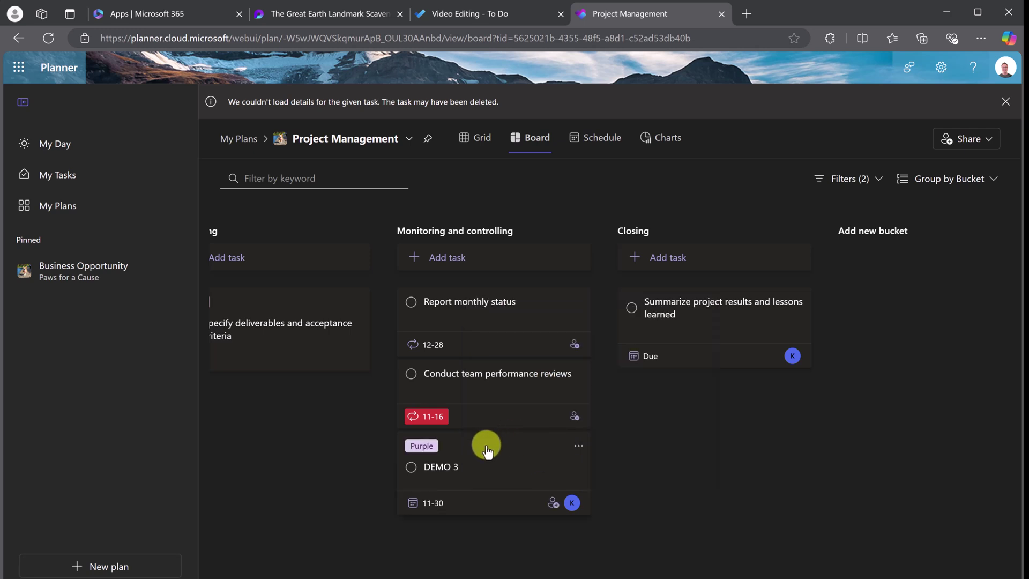
click(476, 138)
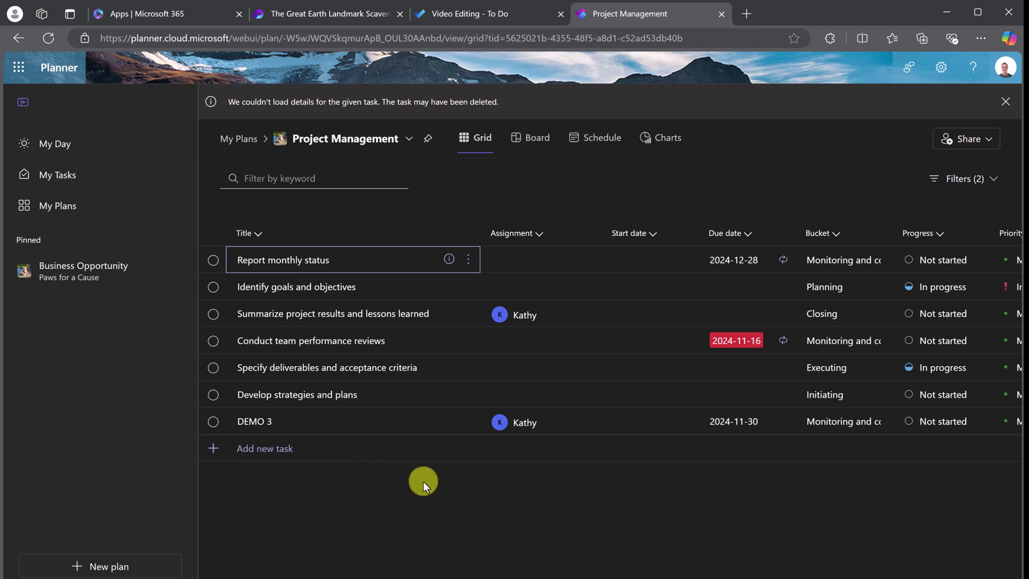
- Review the Status, Bucket and Priority charts for the plan's 7 remaining tasks
click(667, 141)
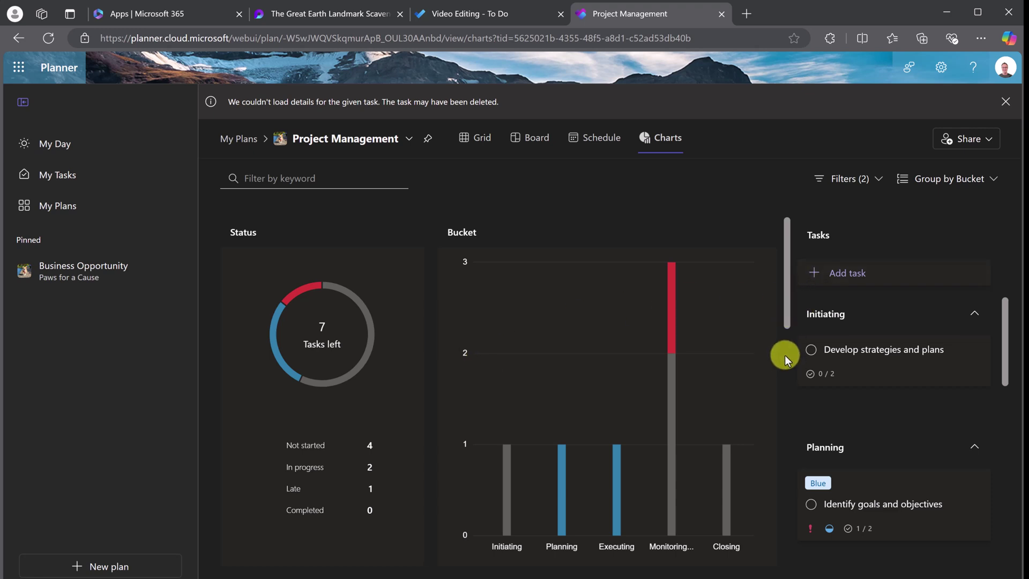
scroll(785, 355, down, 8)
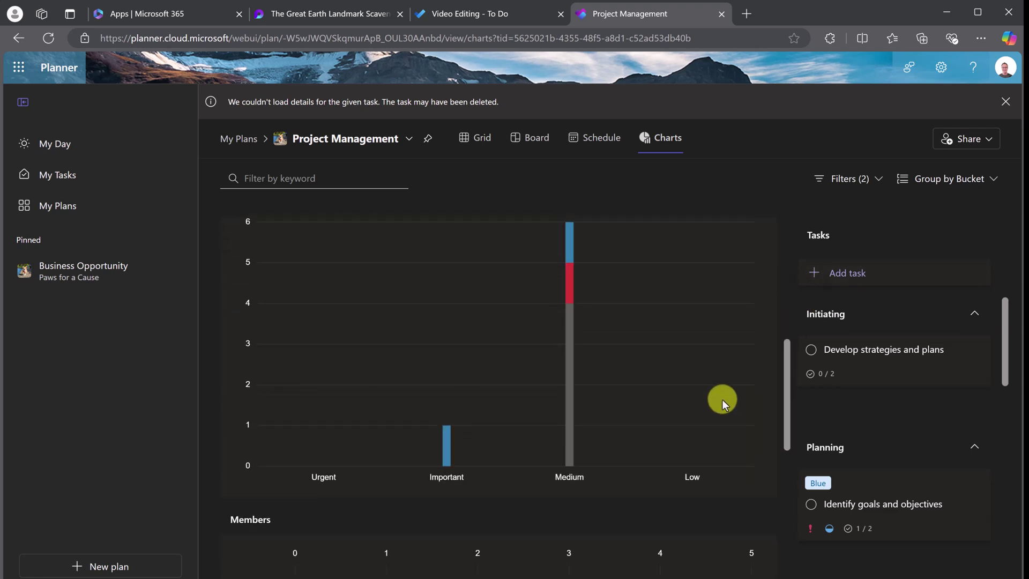
scroll(722, 400, up, 8)
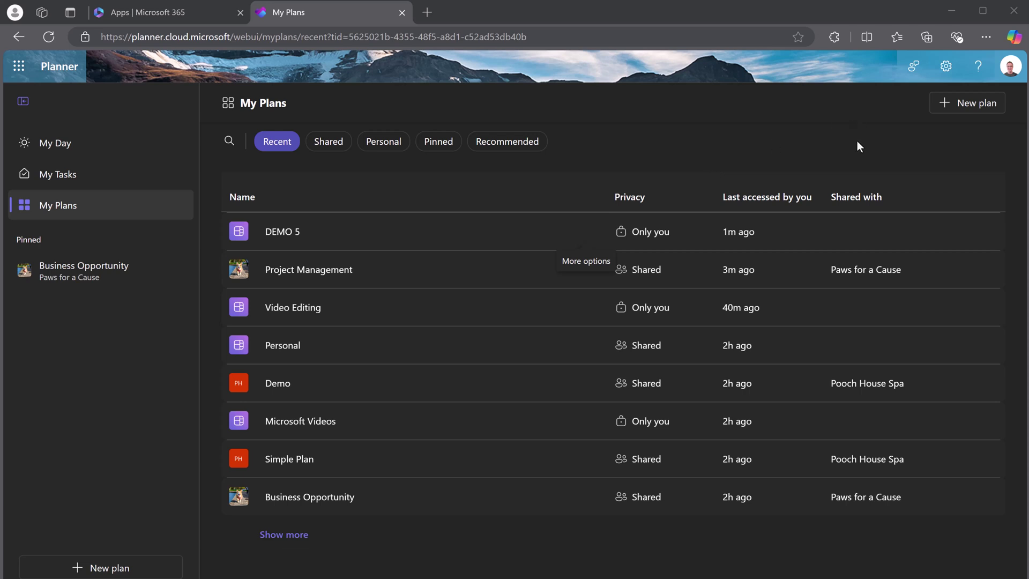
- Switch Edge's overall appearance to Light and close the Settings tab
click(987, 36)
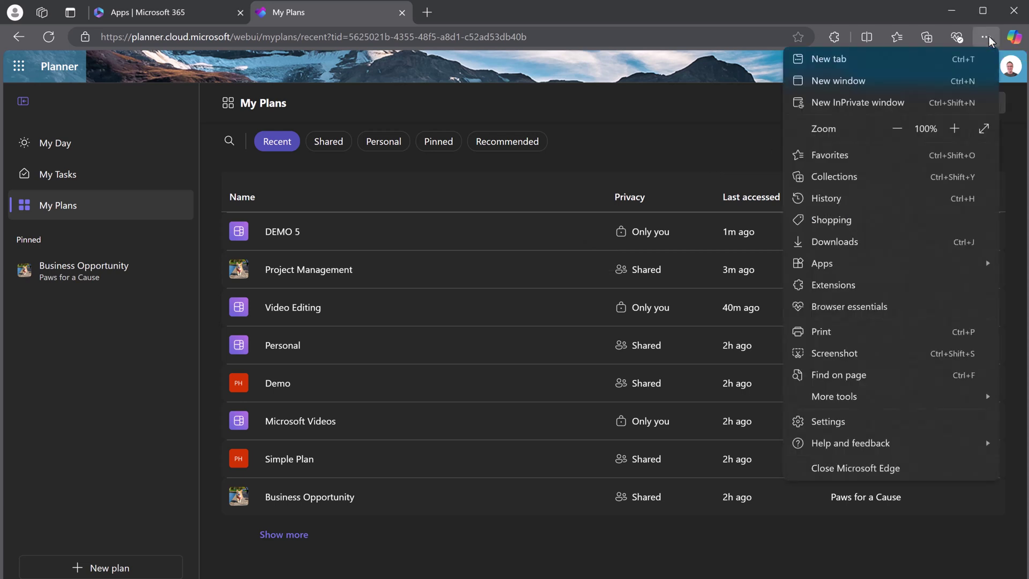
click(873, 429)
click(115, 188)
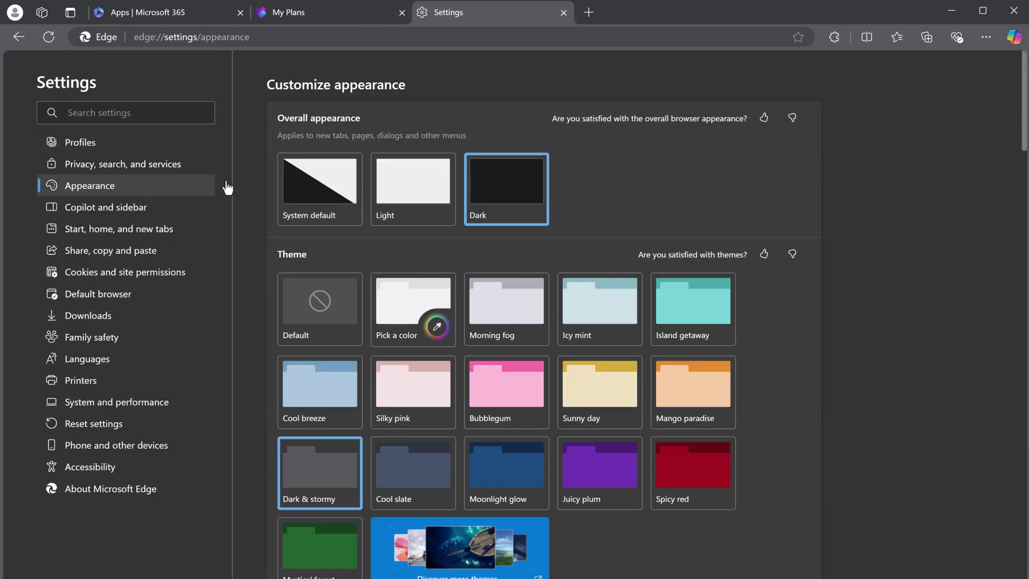
click(416, 199)
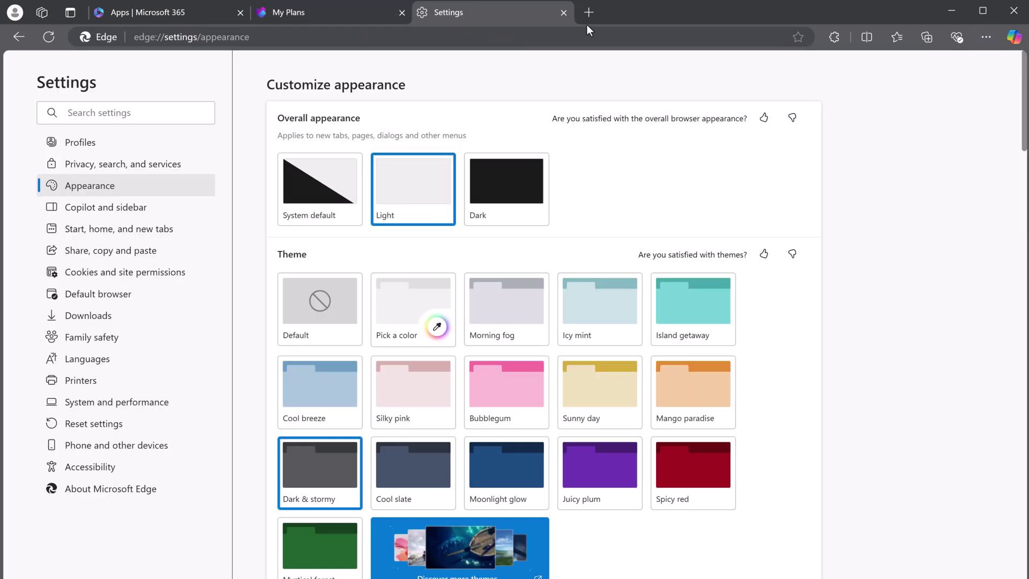
click(564, 12)
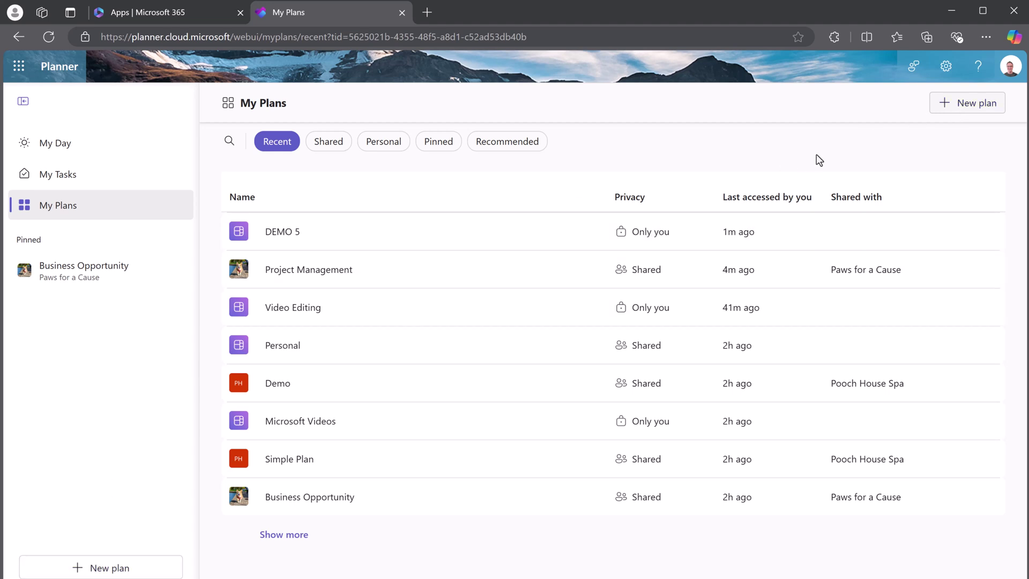
- Create a basic plan named DEMO, added to pinned plans, with no group
click(975, 110)
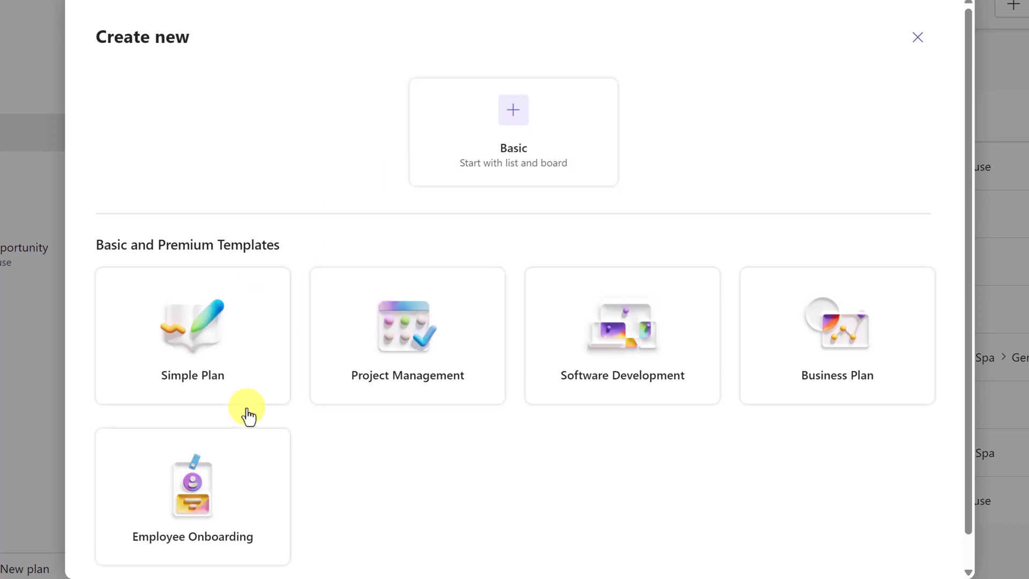
scroll(517, 426, down, 1)
scroll(519, 426, up, 1)
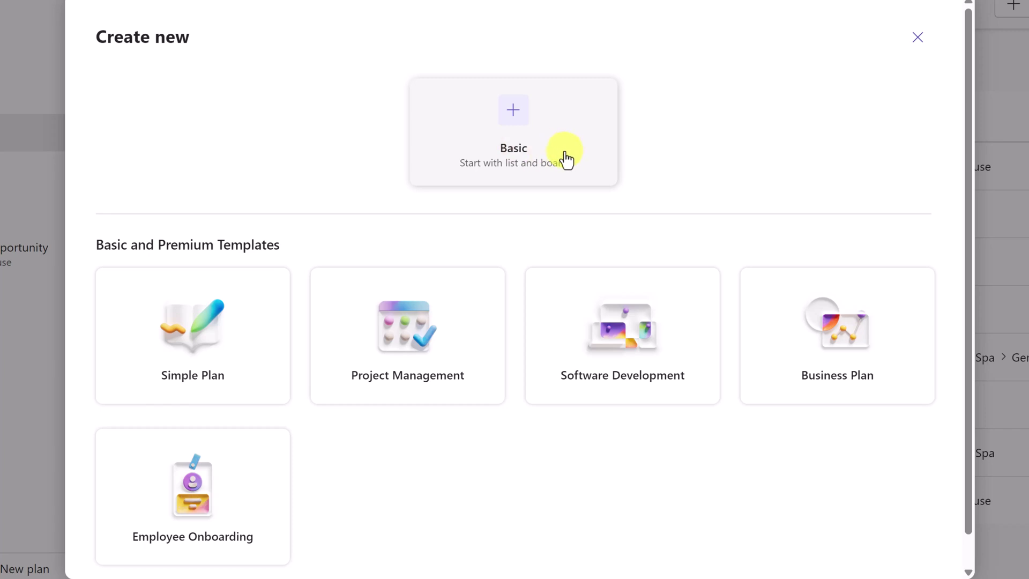
click(535, 148)
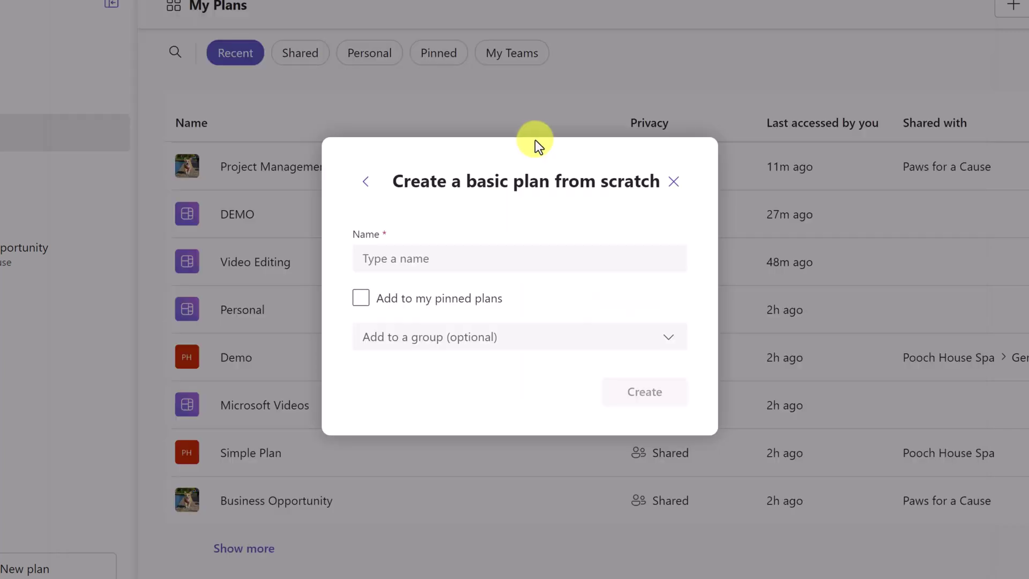
click(477, 270)
text(DEMO)
click(449, 204)
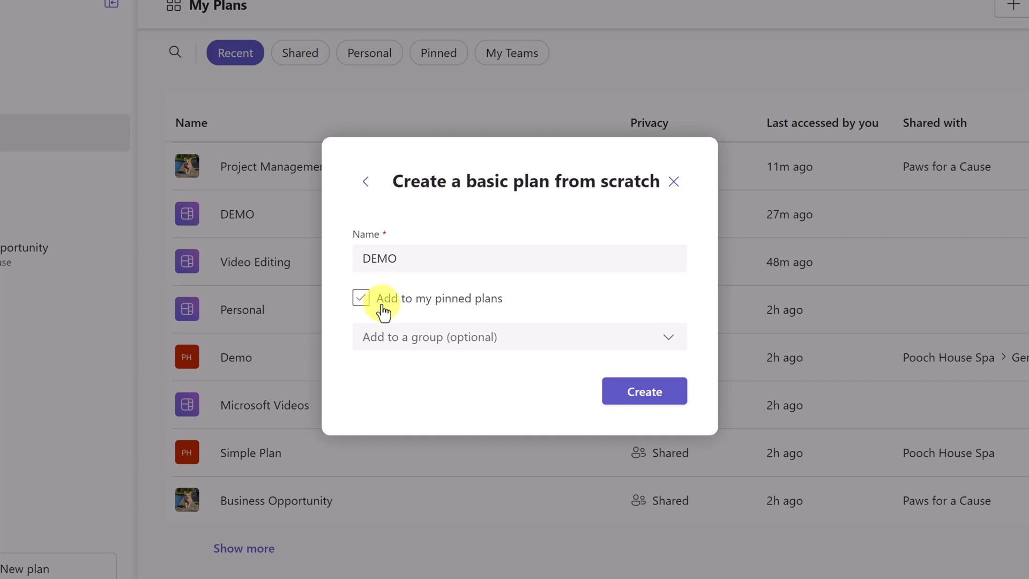
click(361, 300)
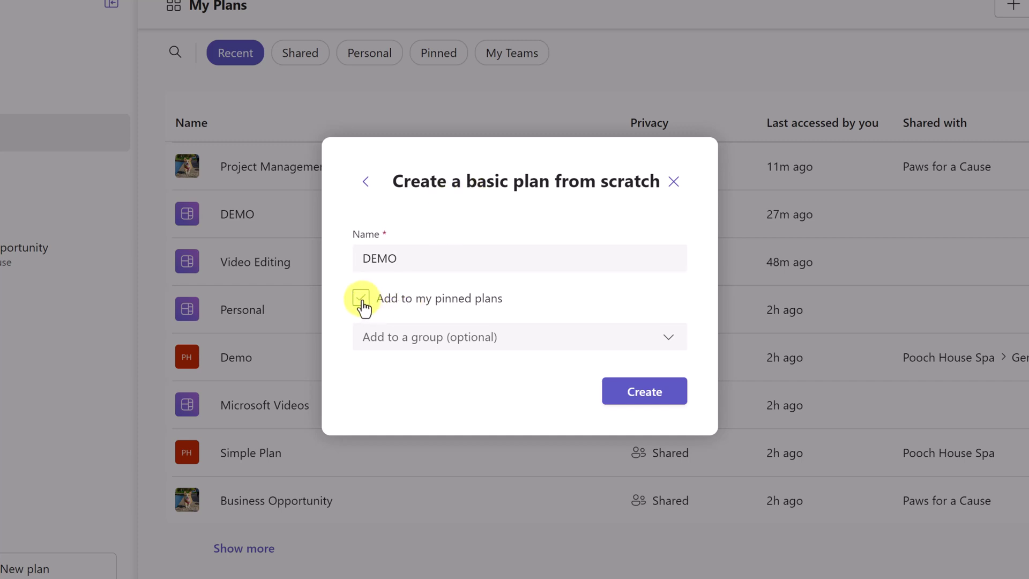
click(507, 338)
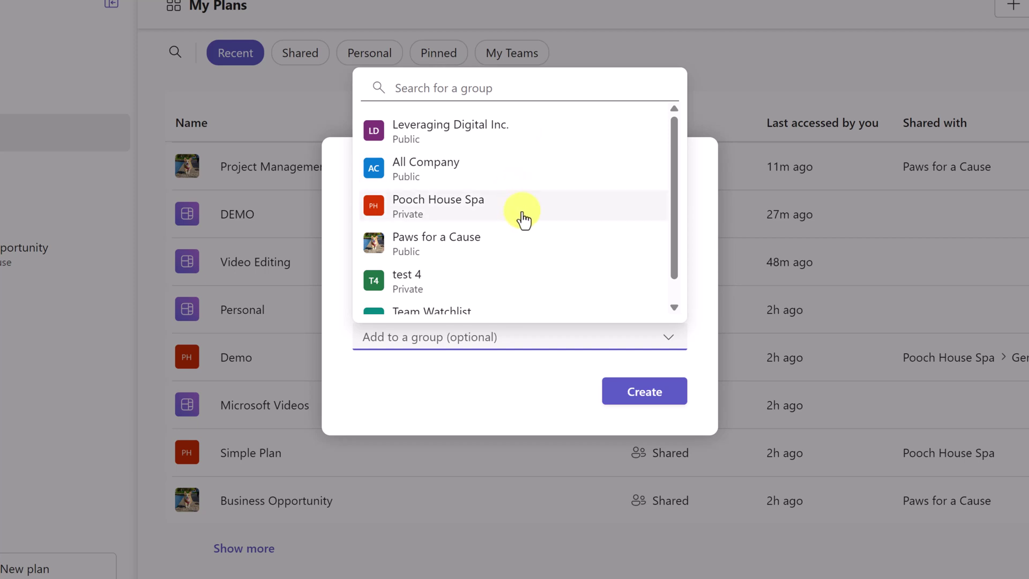
click(491, 401)
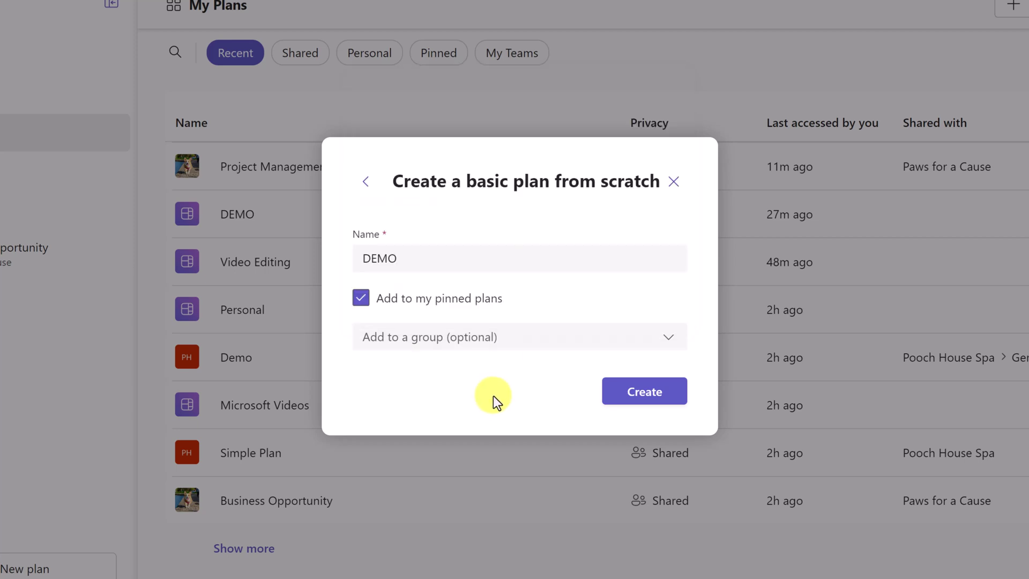
click(645, 391)
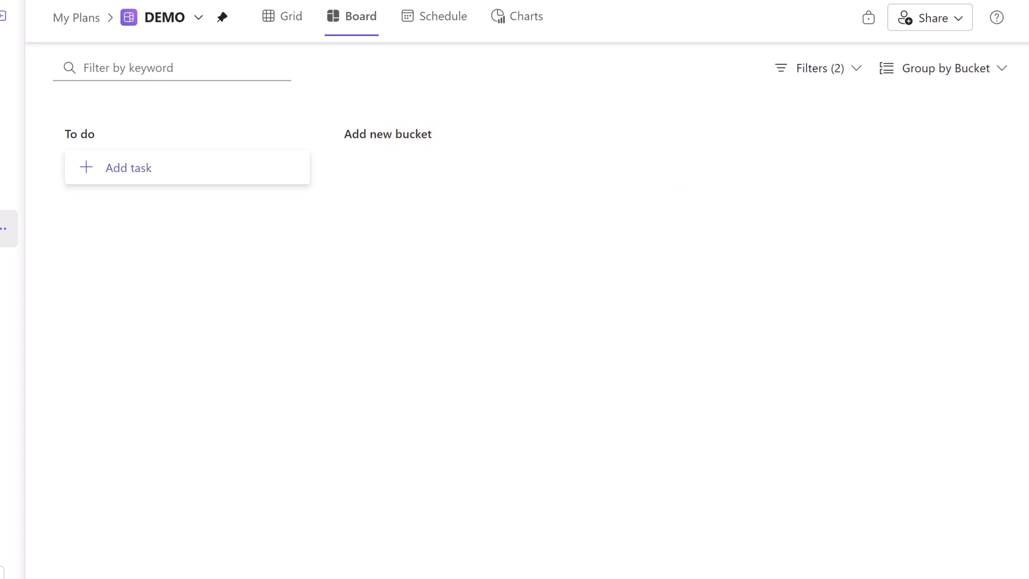
- Add 'In Progress:' and 'Review/Approval:' buckets beside To do on the DEMO board
click(387, 139)
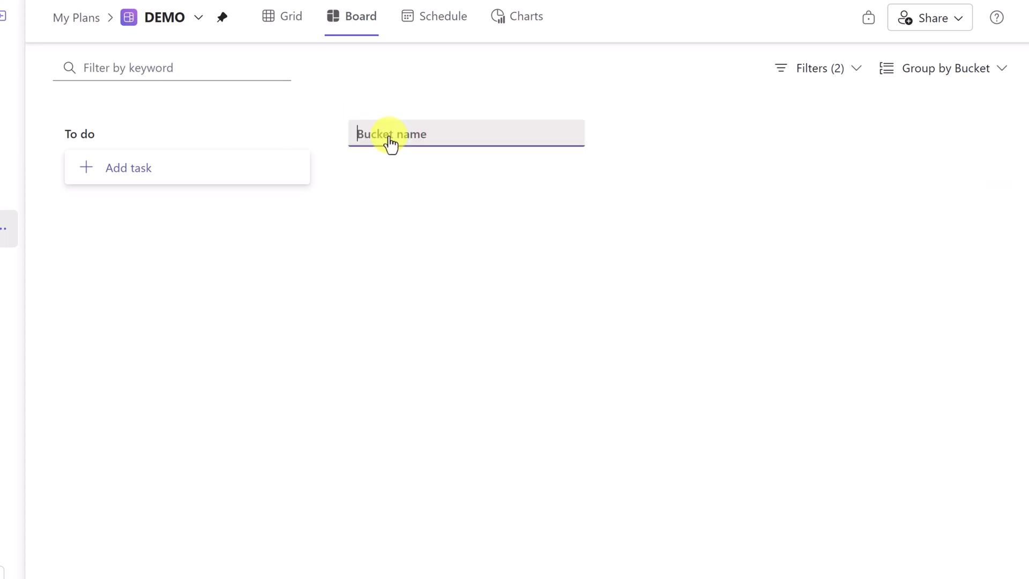
text(In Progress:)
key(Return)
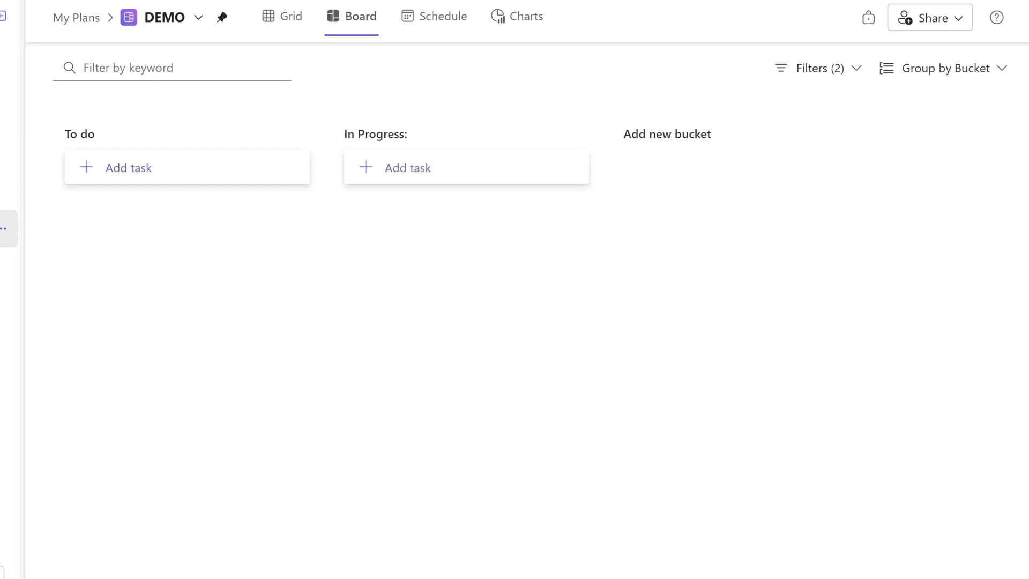
click(665, 135)
text(Review Approval)
key(Return)
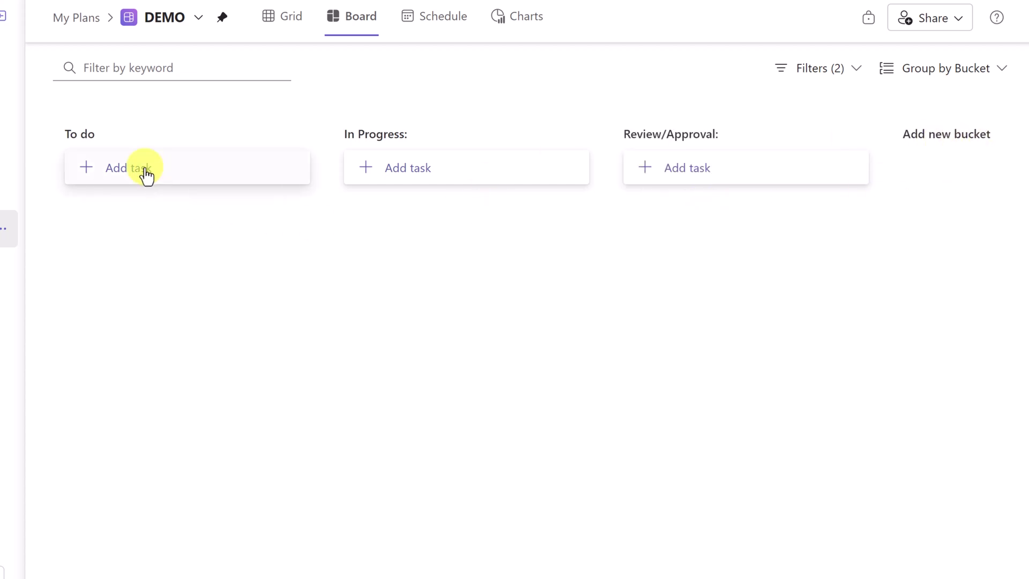
click(168, 178)
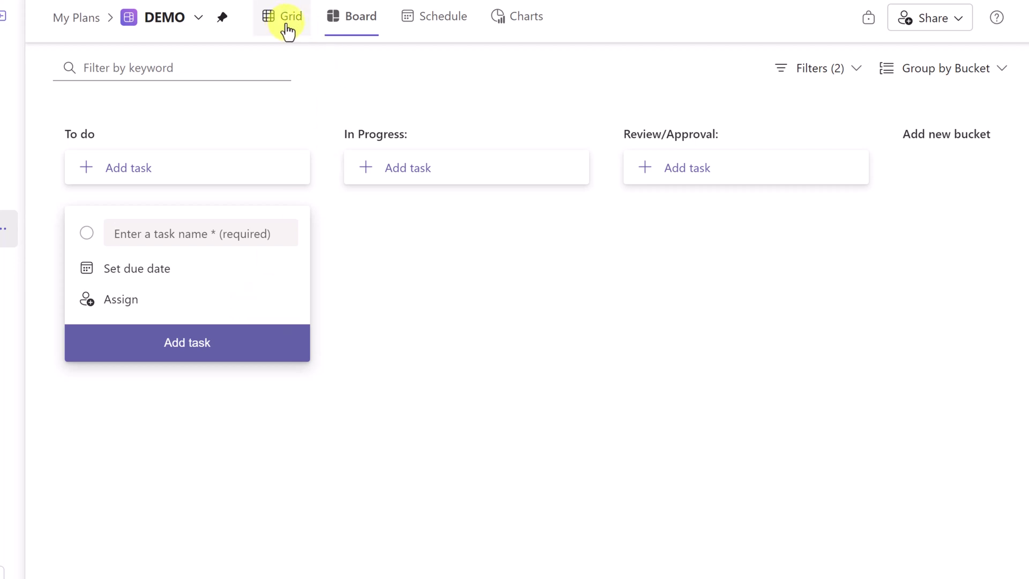
- Look through the DEMO plan's Share options and existing group list, then close without sharing
click(538, 230)
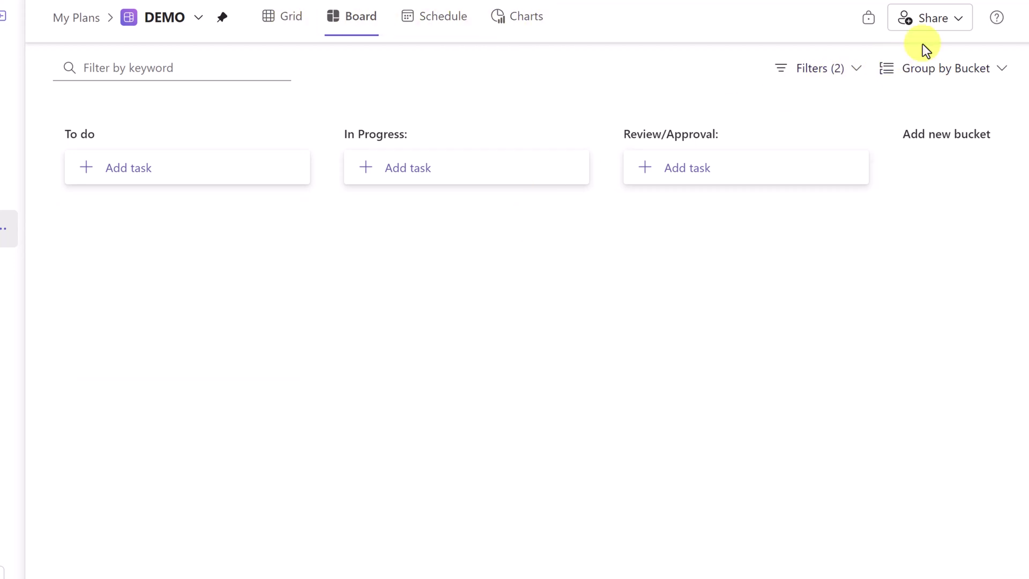
click(950, 28)
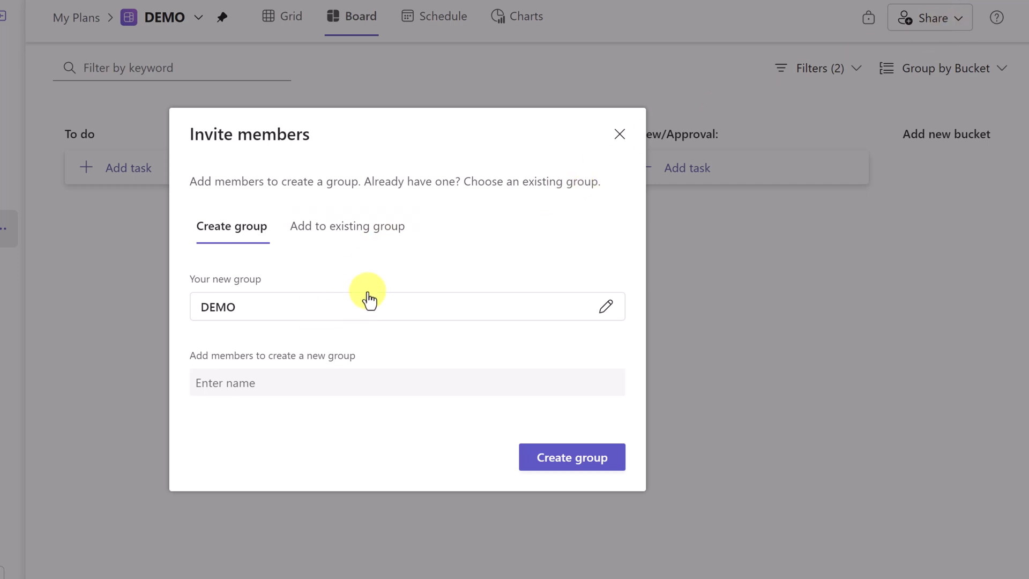
click(284, 389)
click(391, 228)
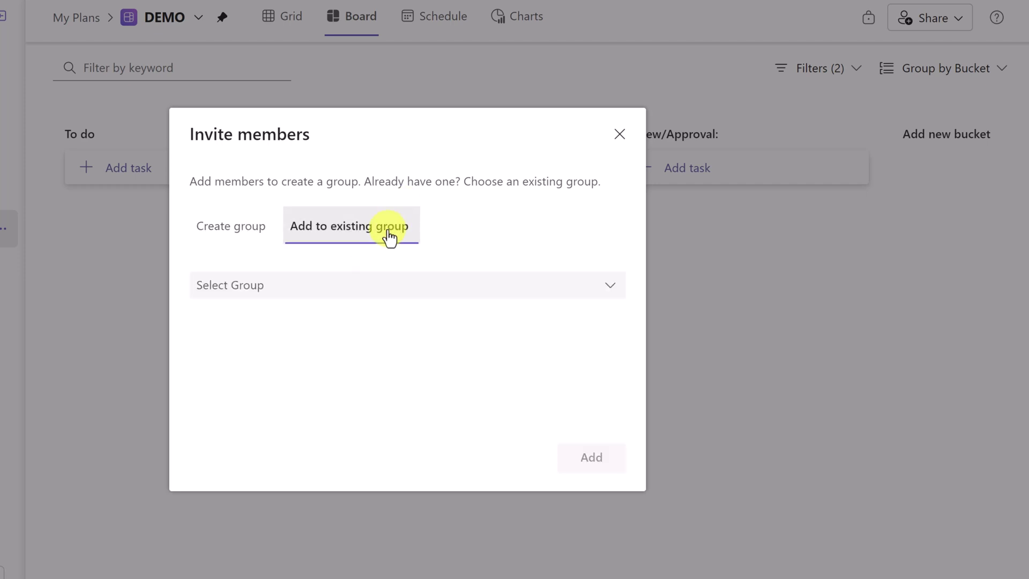
click(436, 293)
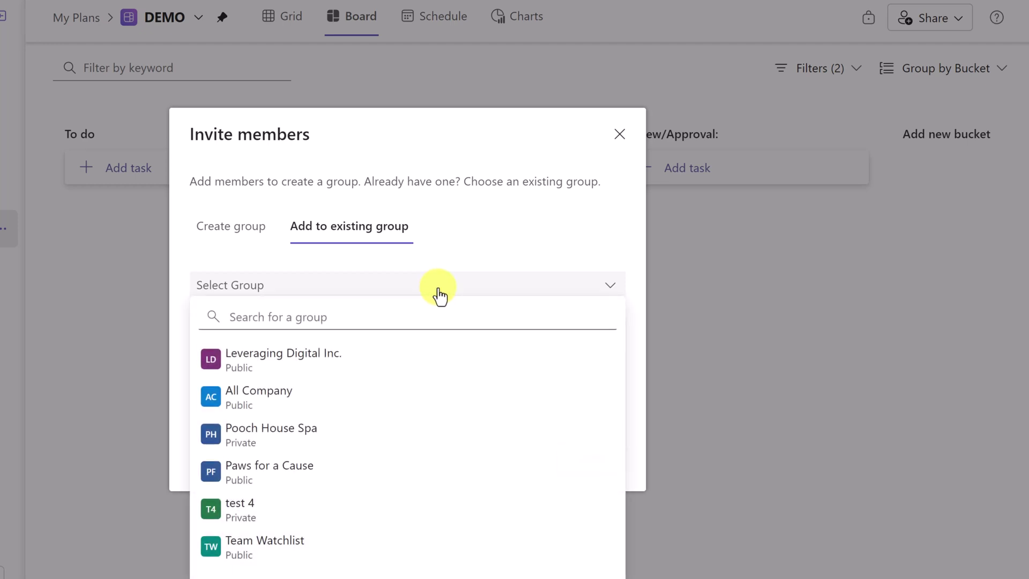
click(495, 223)
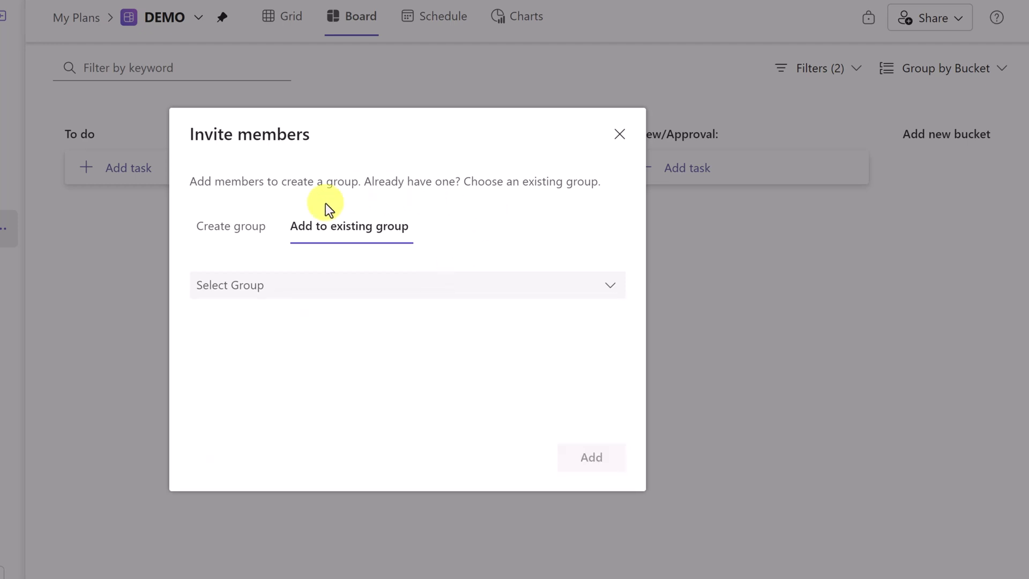
click(619, 135)
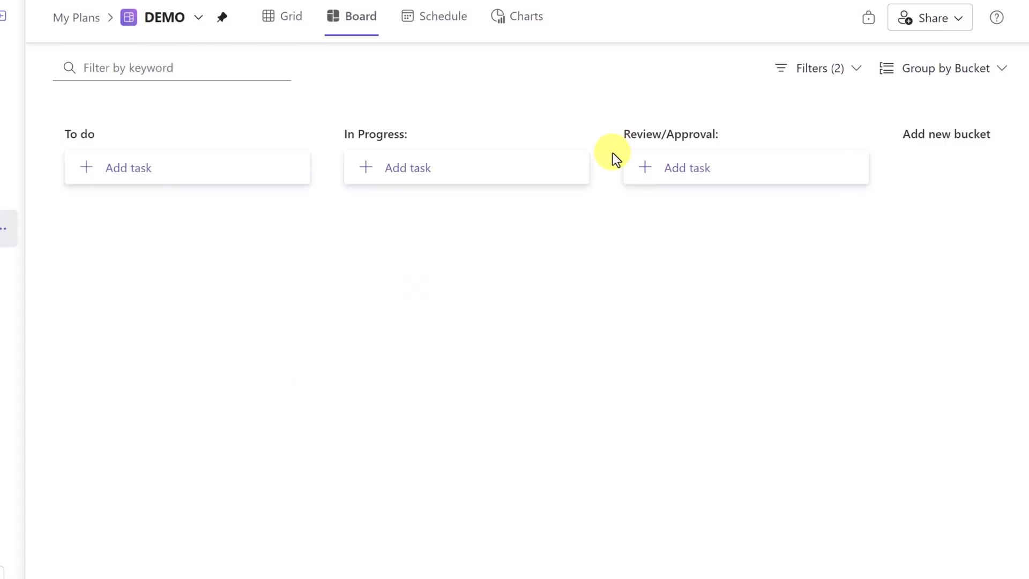
- Check the DEMO plan's details, then return to the My Plans list
click(170, 22)
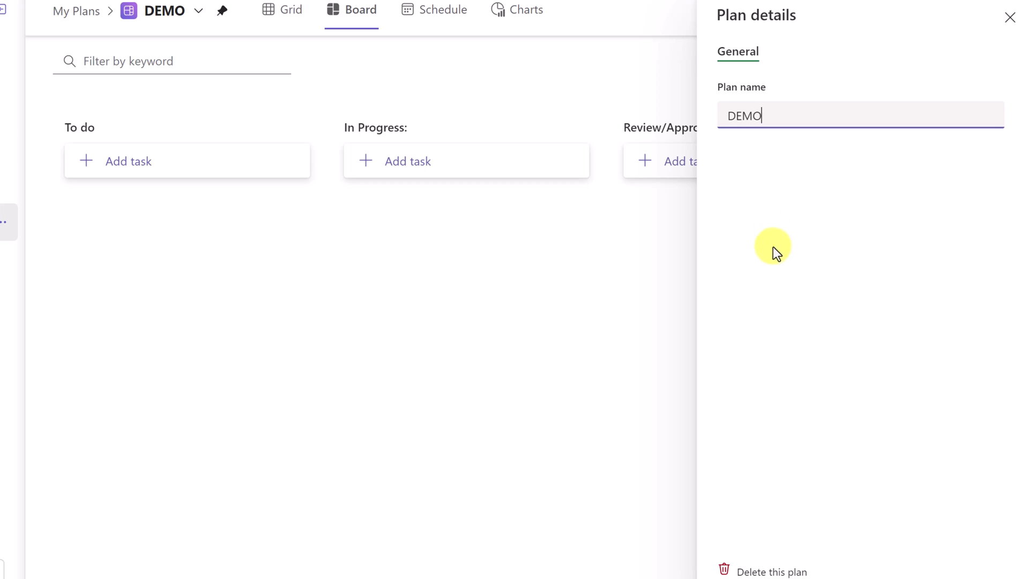
click(772, 573)
click(95, 301)
click(616, 352)
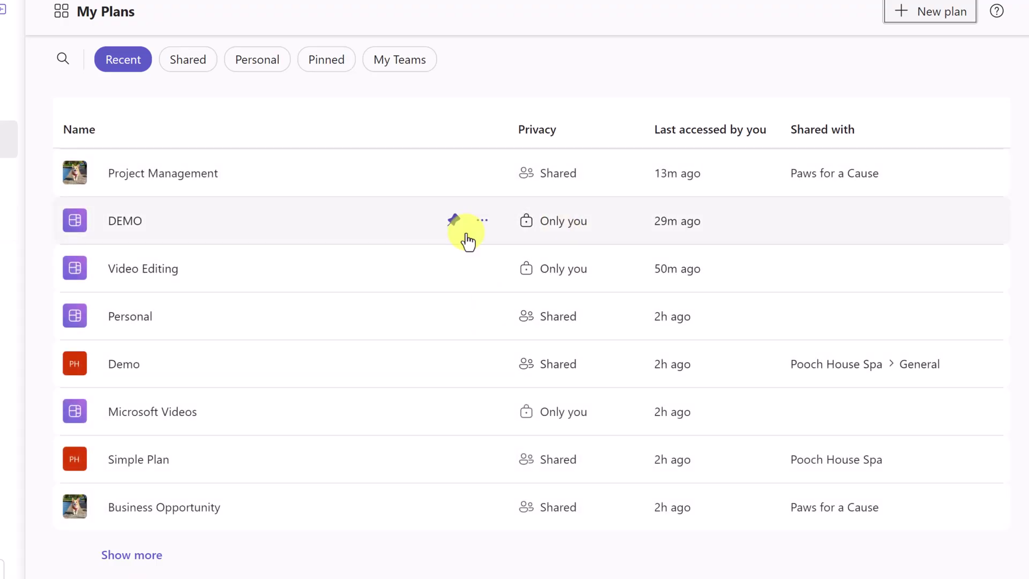
- Create a pinned plan from the Software Development template
click(937, 16)
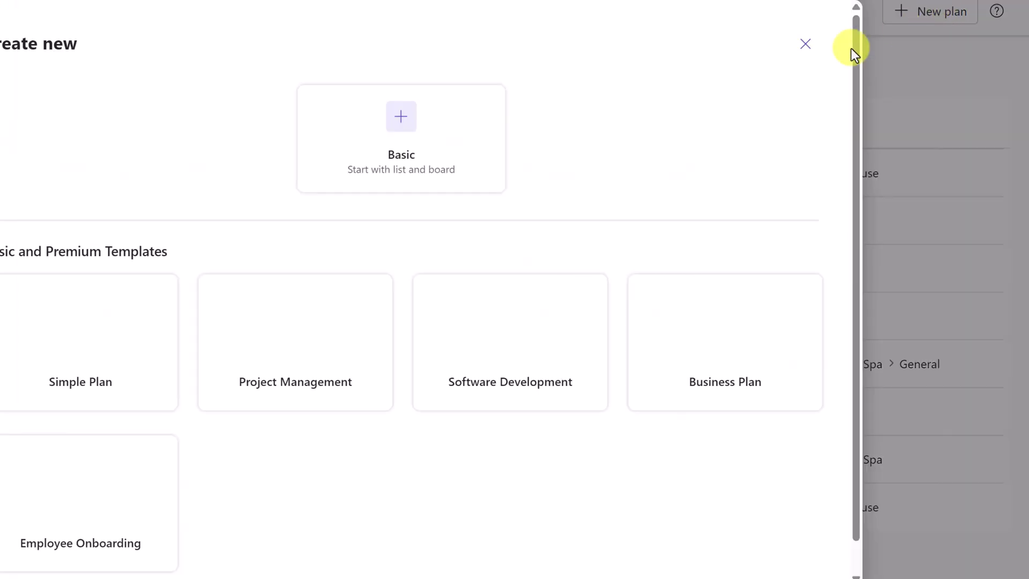
scroll(475, 279, down, 1)
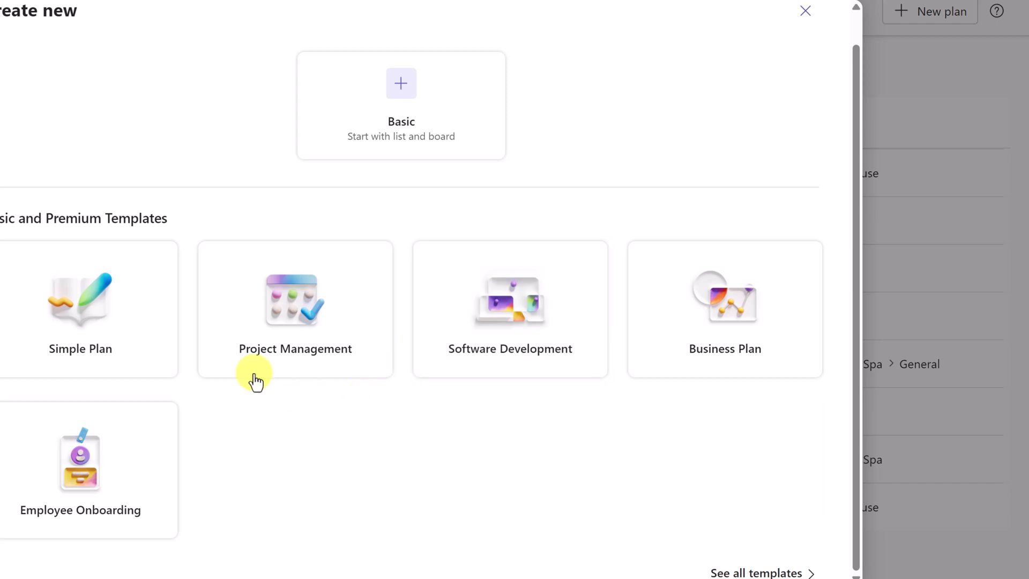
click(757, 573)
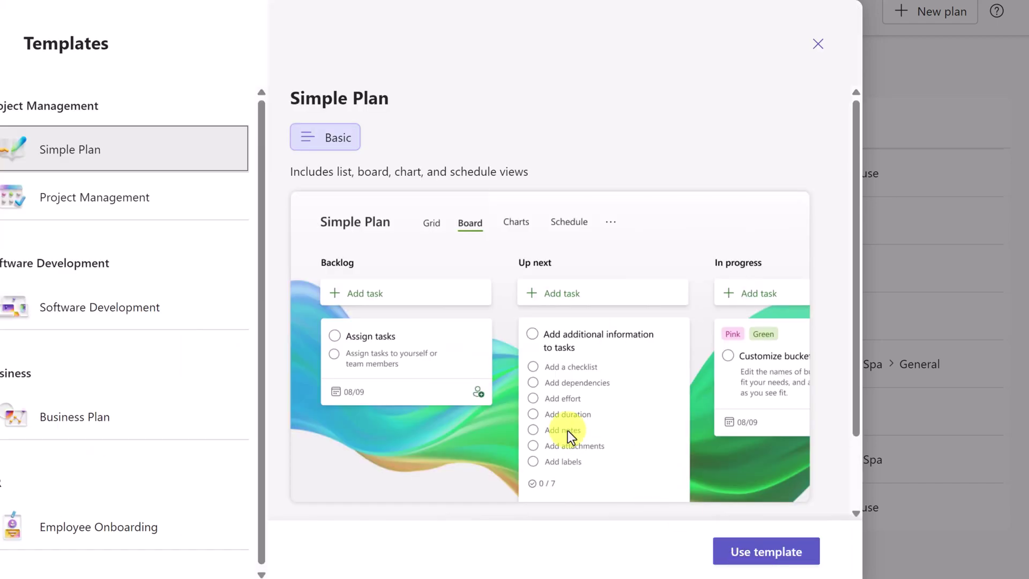
click(98, 310)
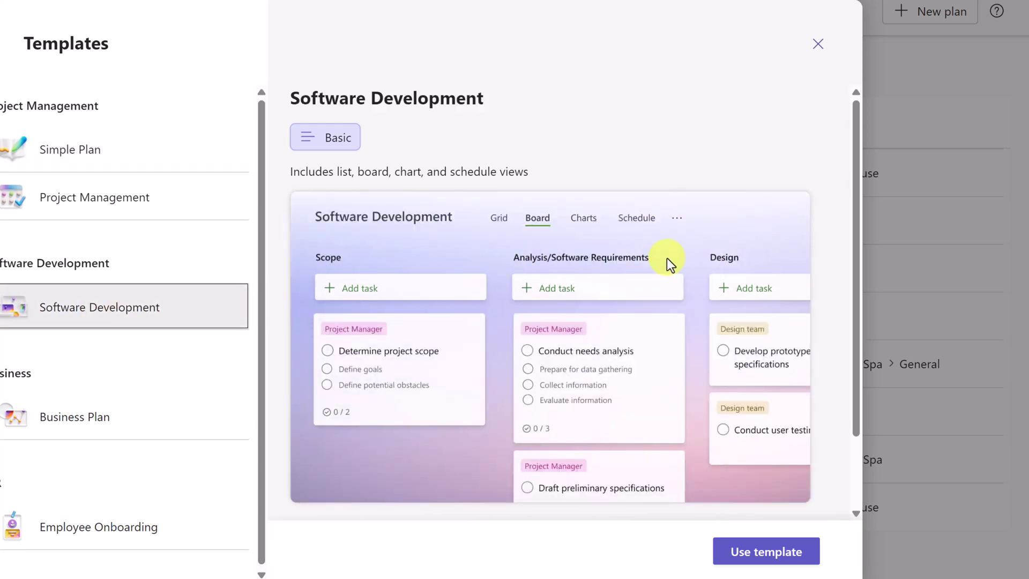
scroll(670, 259, down, 1)
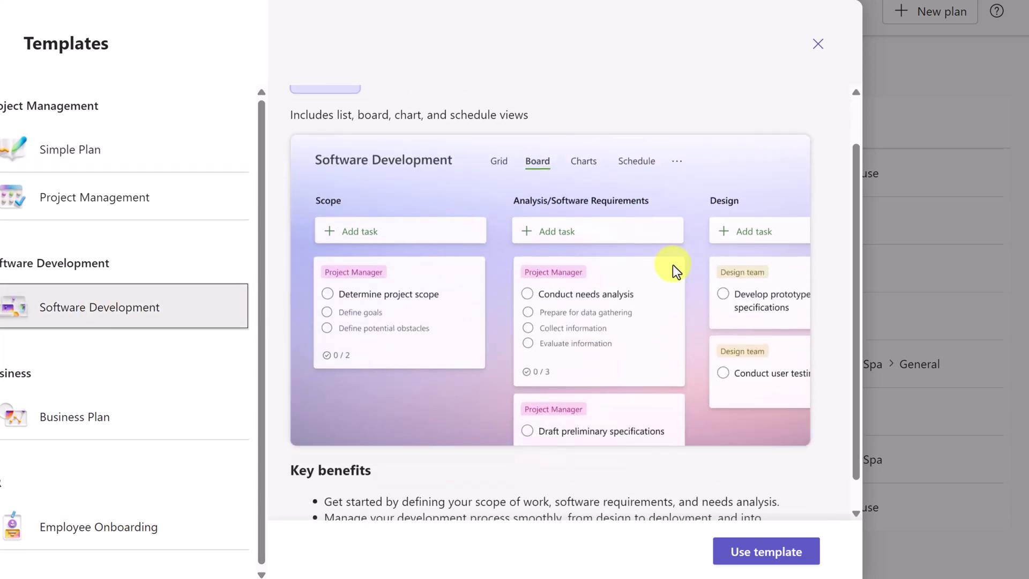
click(773, 537)
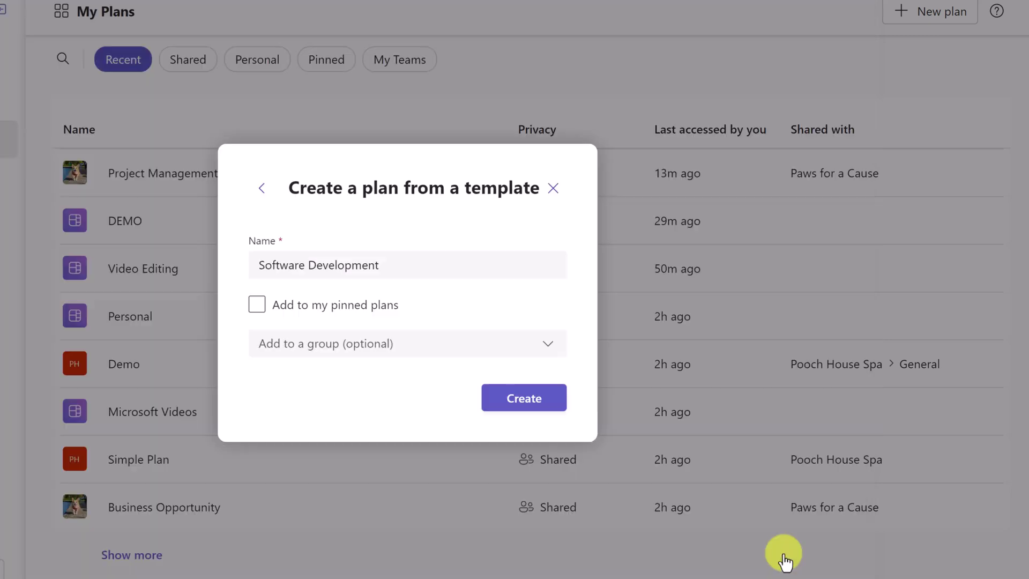
click(259, 309)
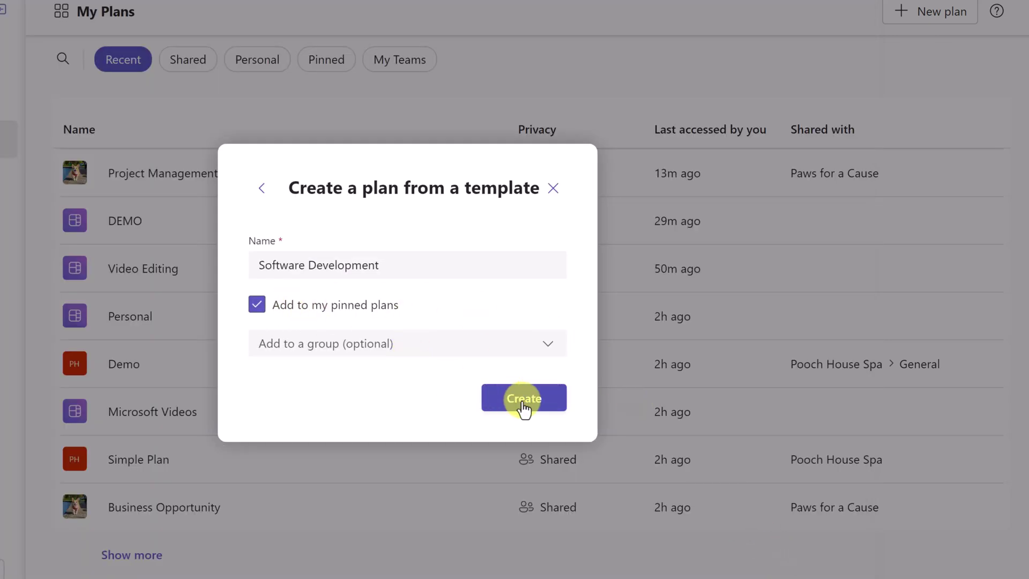
click(522, 402)
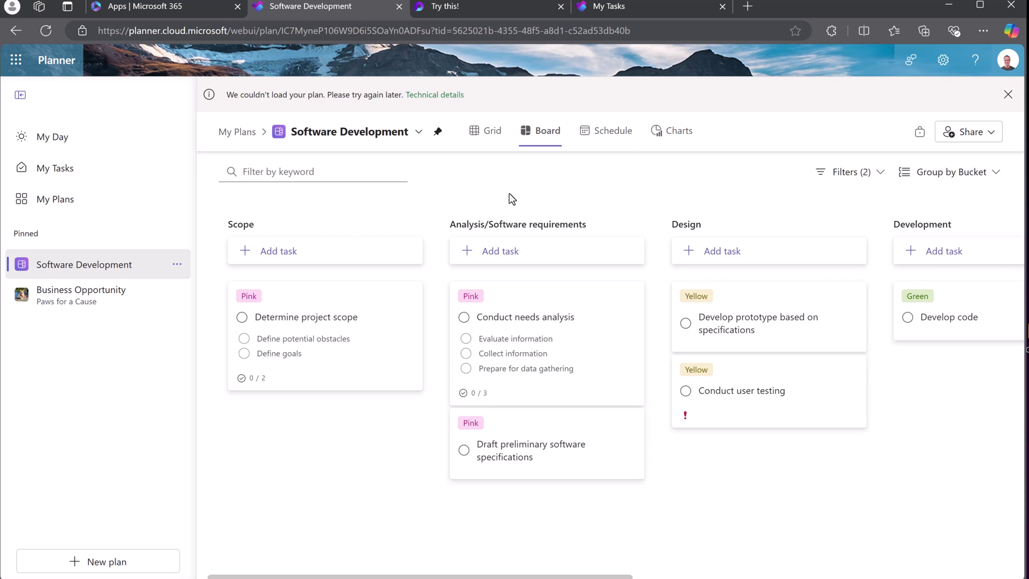
click(656, 533)
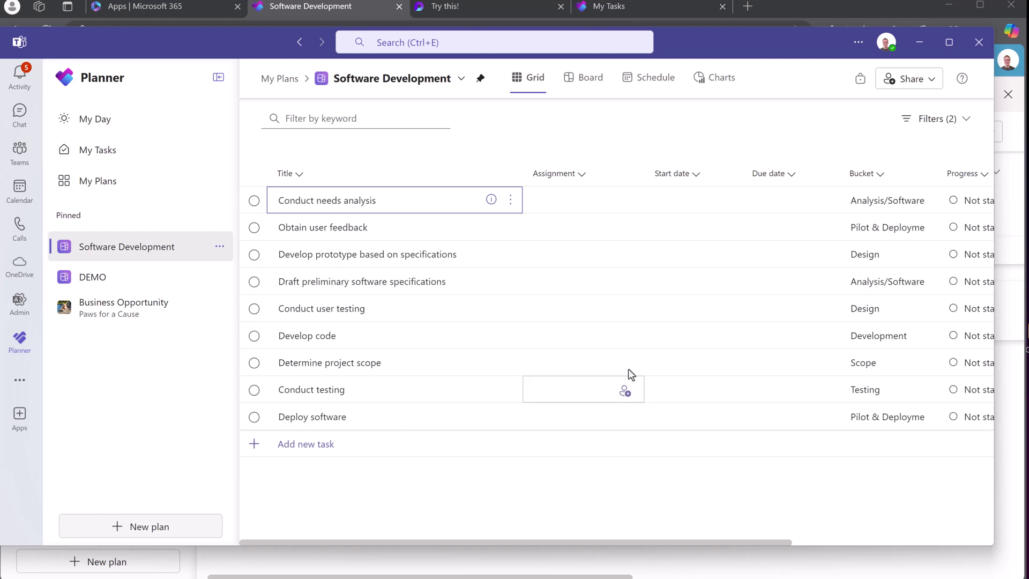
click(917, 50)
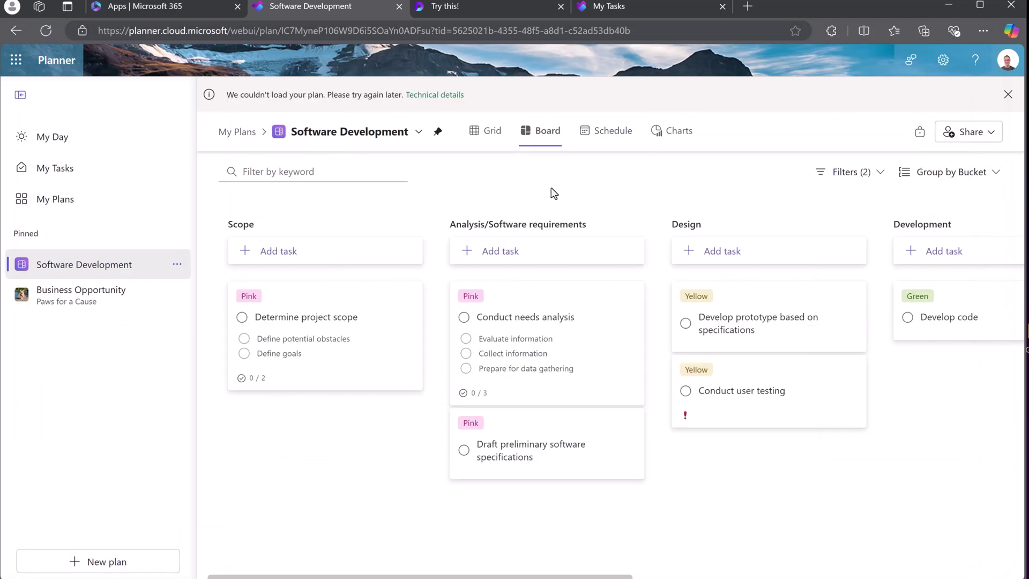
- Embed the Business Opportunity Planner board into the Loop page 'Try this!' using /pla
click(467, 9)
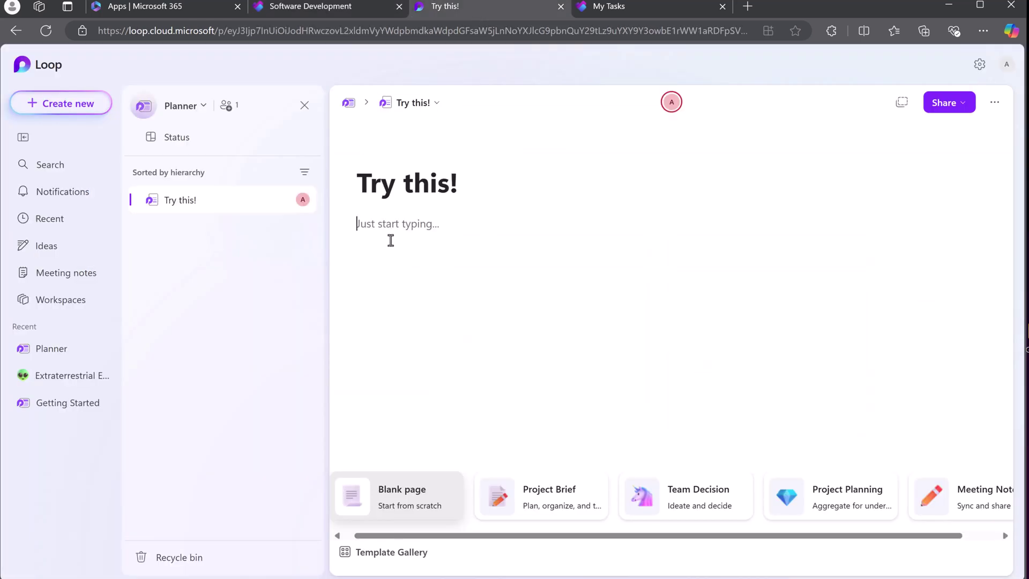
text(/)
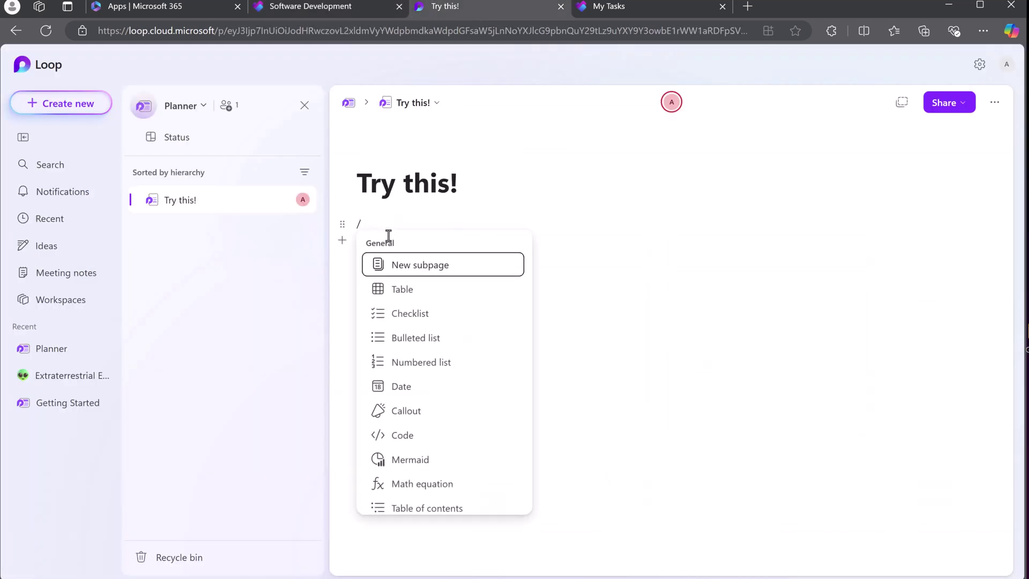
text(pla)
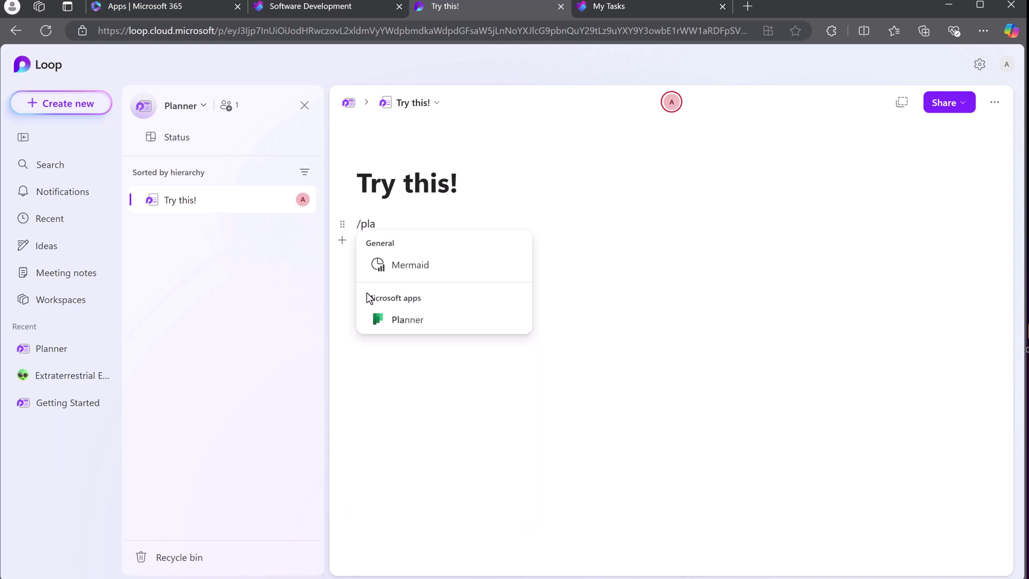
click(423, 324)
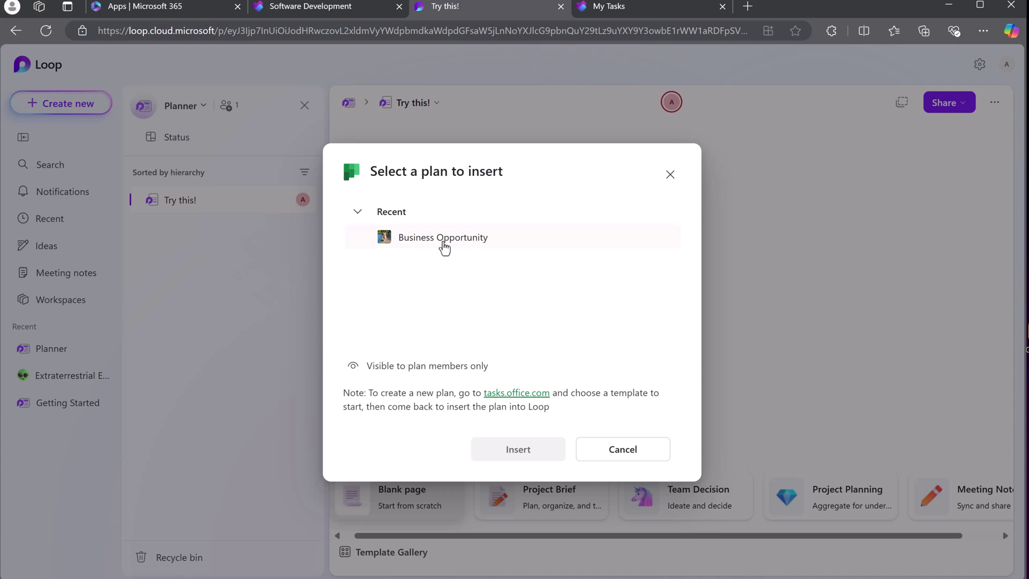
click(443, 242)
click(533, 451)
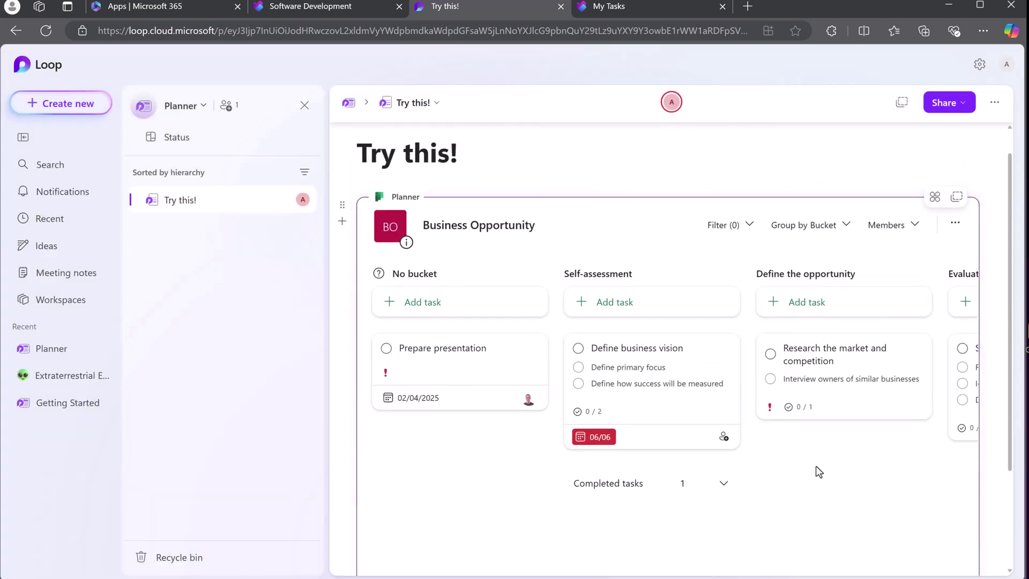
scroll(815, 471, down, 2)
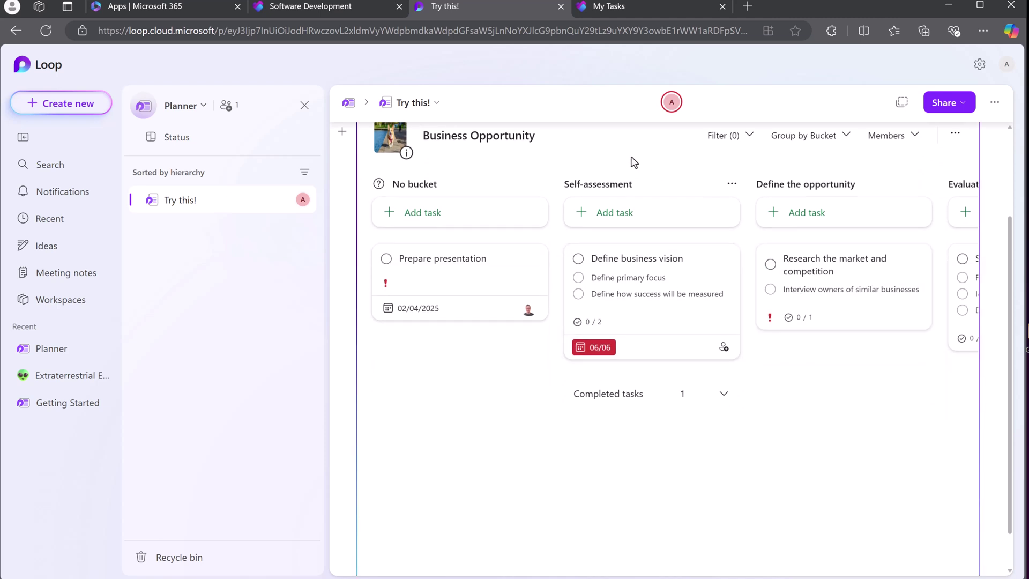
scroll(445, 432, up, 1)
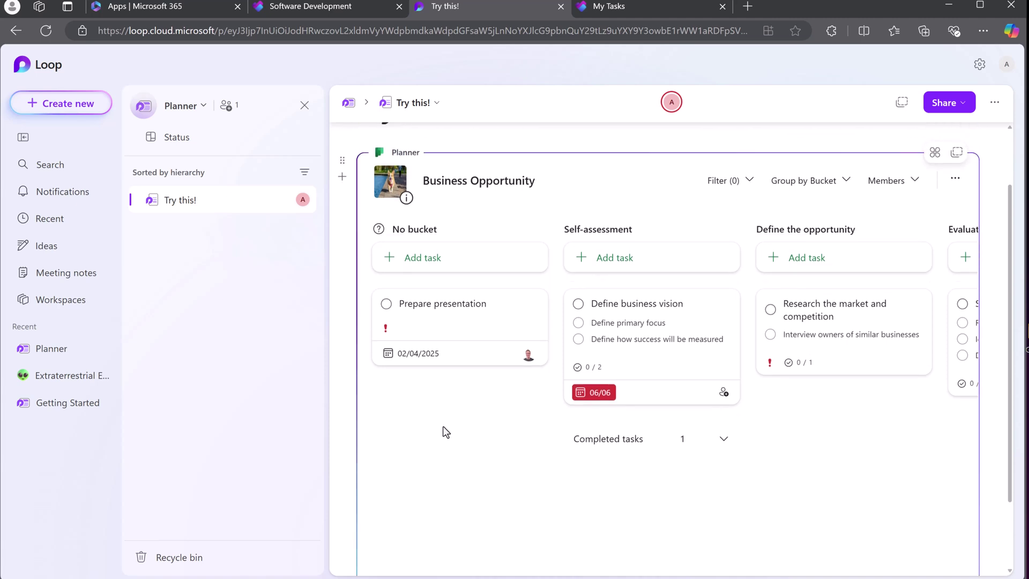